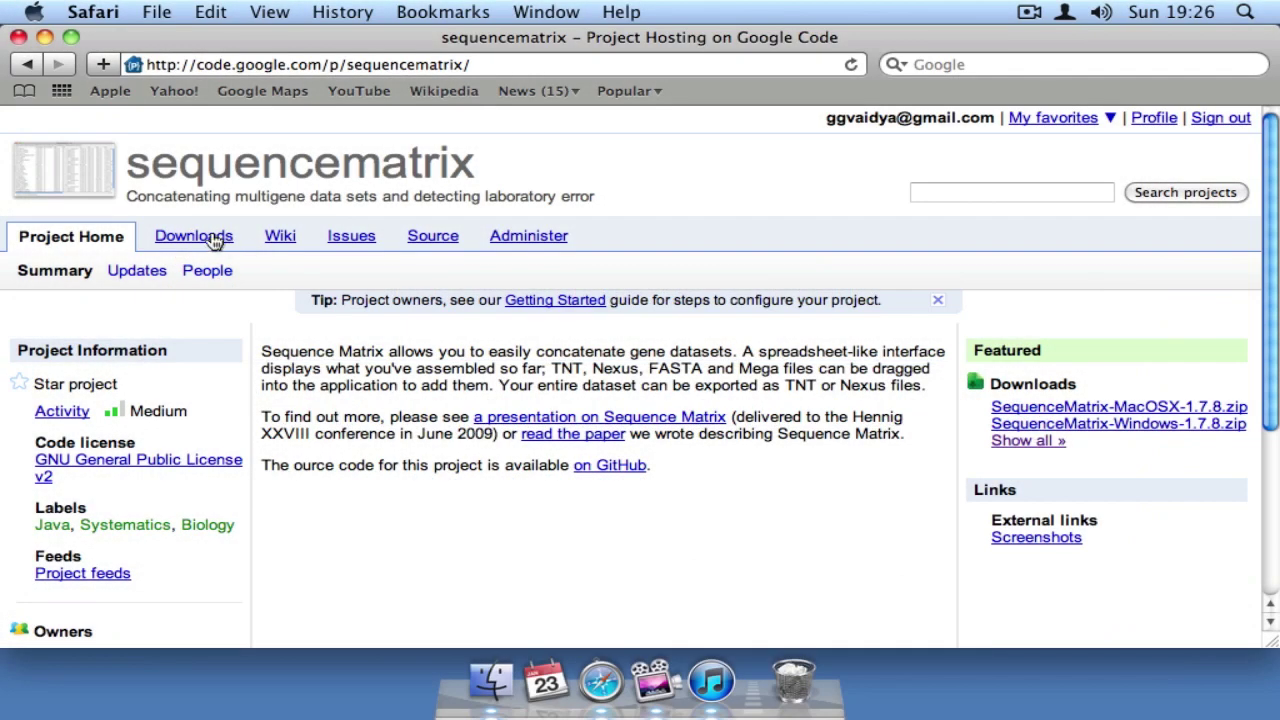
Step: Download SequenceMatrix-MacOSX-1.7.8.zip from the project's Downloads list in Safari
{"action": "left_click", "coordinate": [215, 243]}
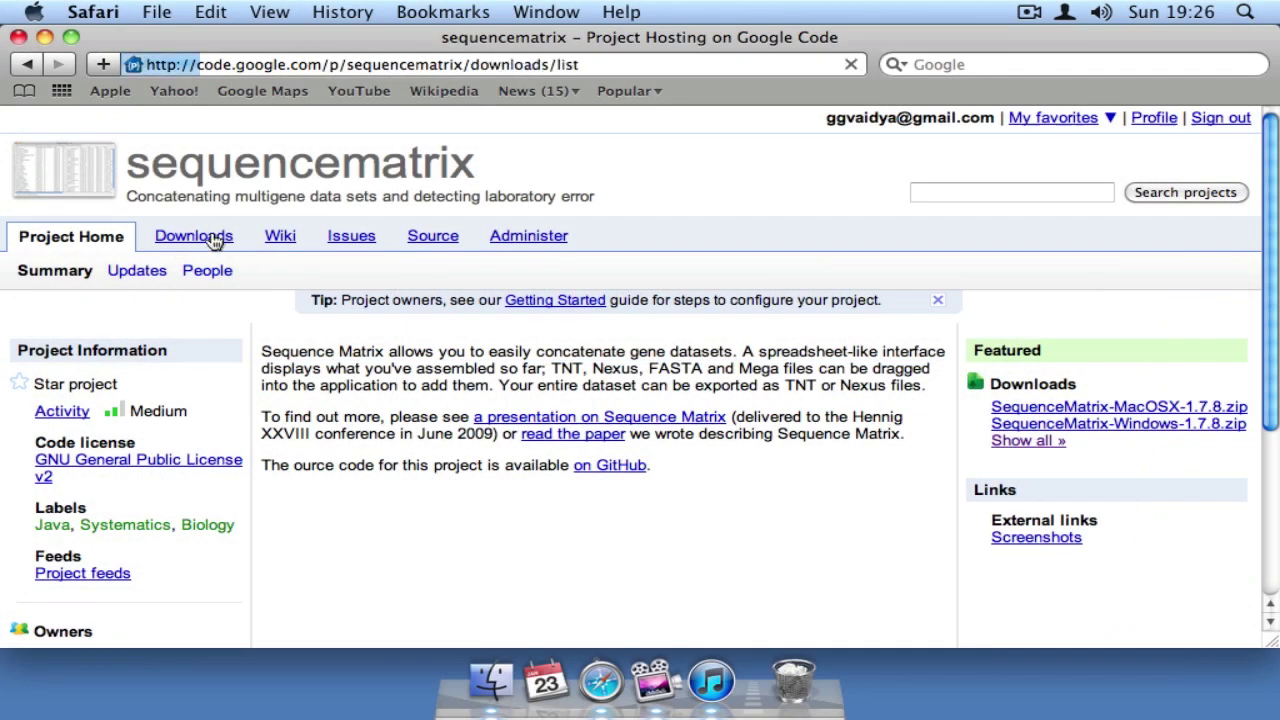
{"action": "left_click", "coordinate": [58, 398]}
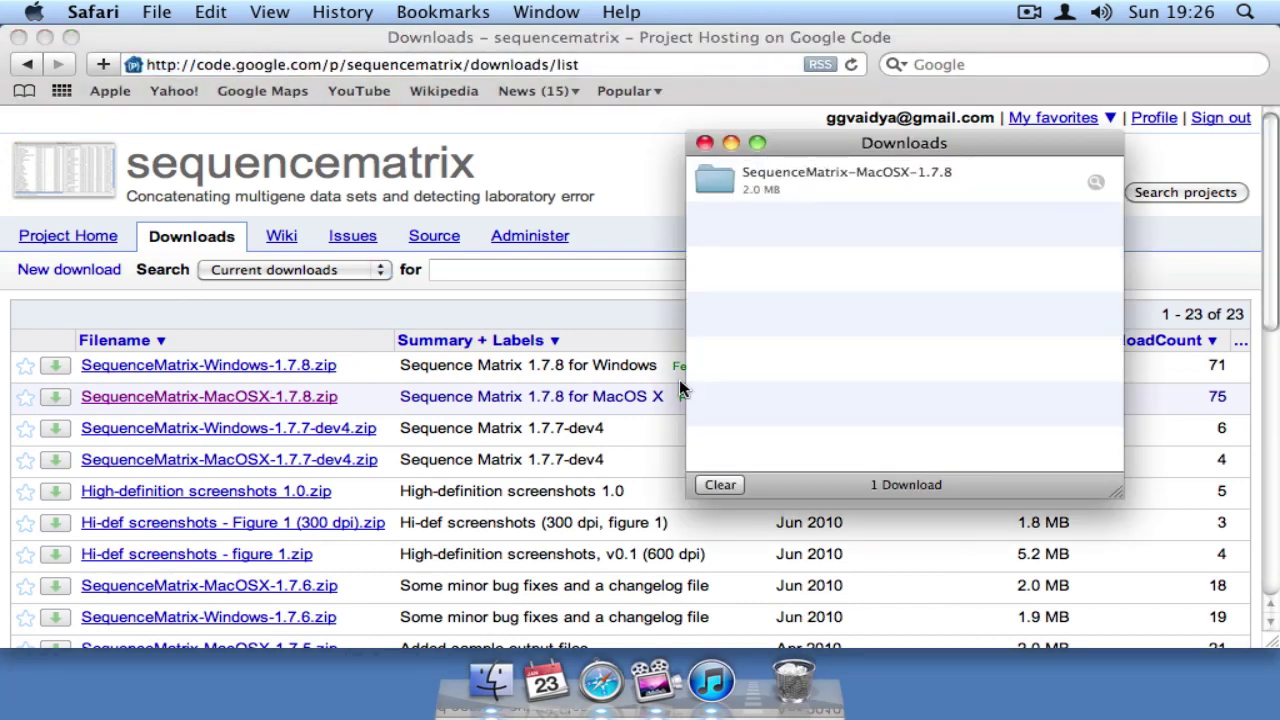
{"action": "left_click", "coordinate": [704, 143]}
Step: Unpack the zip and open the SequenceMatrix-MacOSX-1.7.8 folder
{"action": "left_click", "coordinate": [18, 37]}
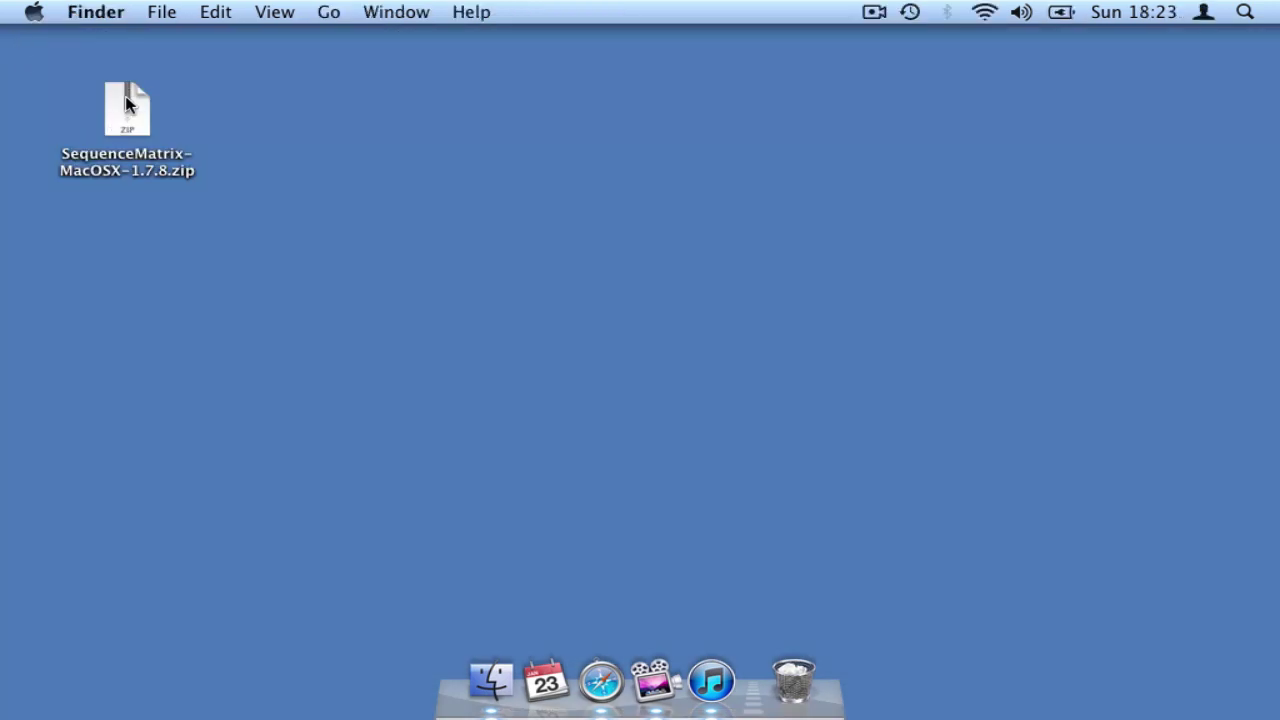
{"action": "left_click", "coordinate": [127, 112]}
{"action": "double_click", "coordinate": [127, 115]}
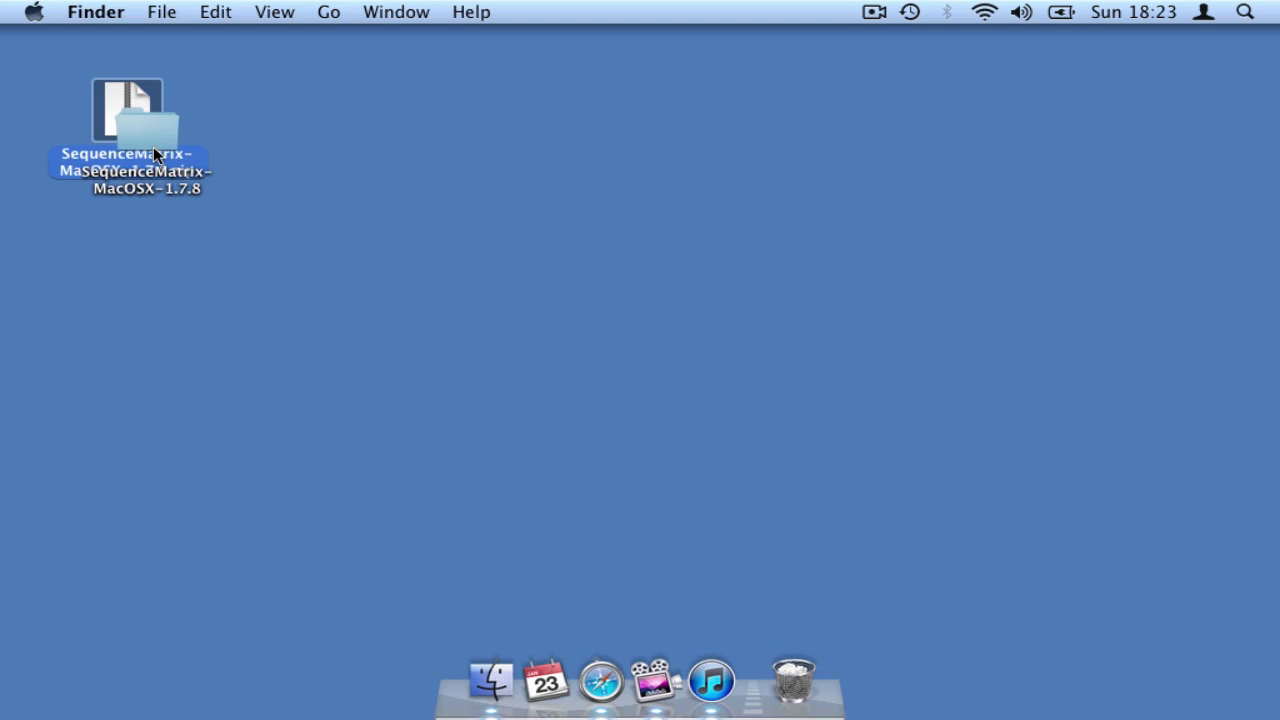
{"action": "left_click_drag", "start_coordinate": [153, 146], "coordinate": [124, 245]}
{"action": "double_click", "coordinate": [123, 240]}
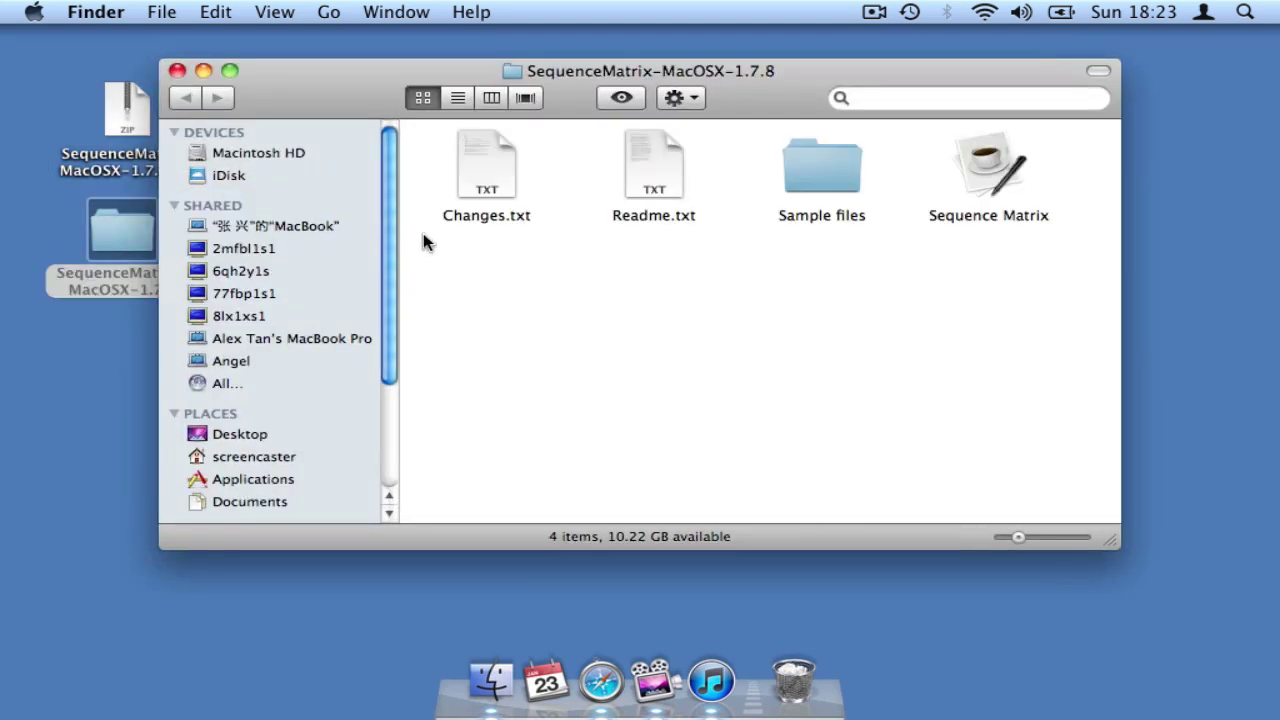
Step: Move the four unpacked items to the Desktop, delete the empty folder, open Sample files > Example_2_Sepsidae_nexus
{"action": "left_click_drag", "start_coordinate": [753, 105], "coordinate": [849, 384]}
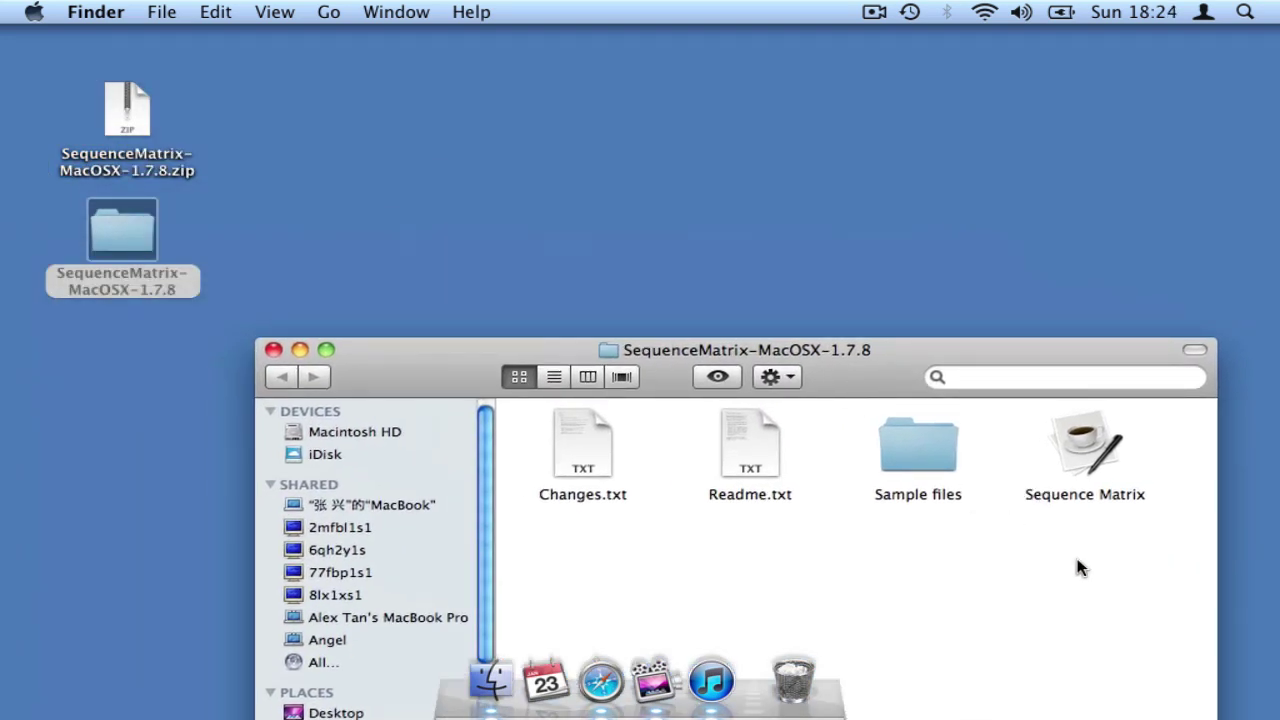
{"action": "left_click_drag", "start_coordinate": [1077, 562], "coordinate": [285, 111]}
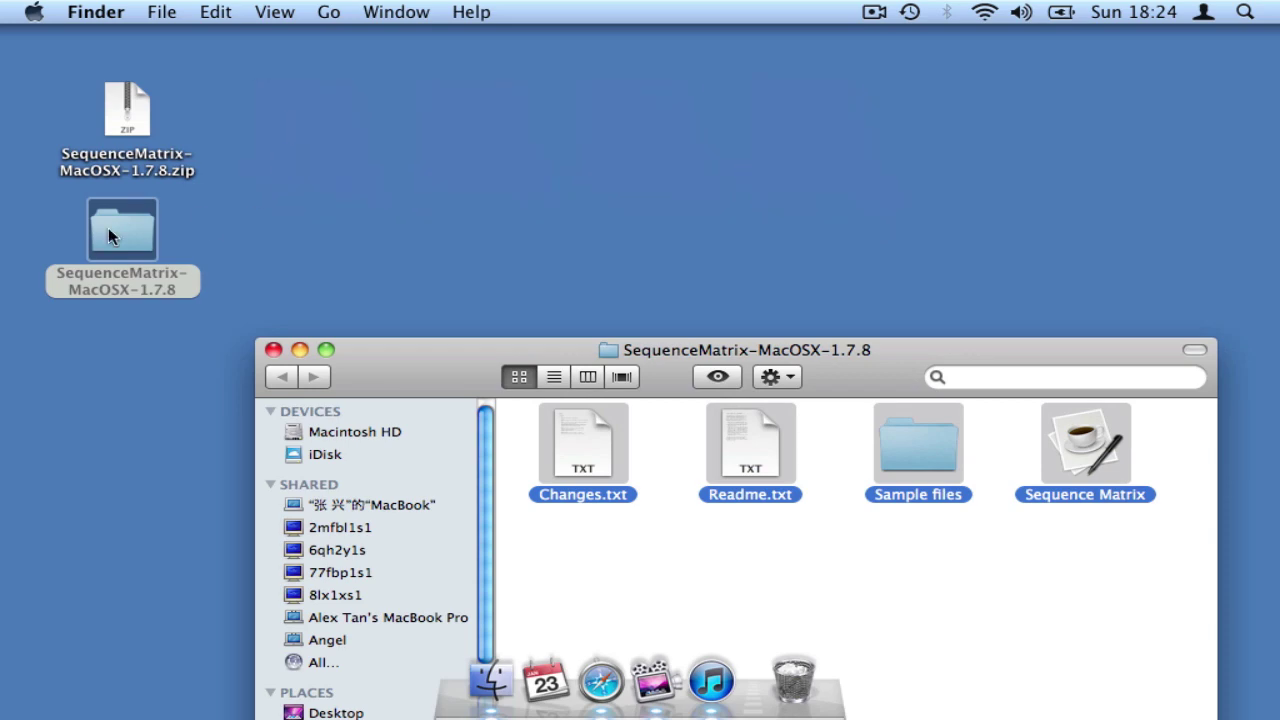
{"action": "key", "text": "super+w"}
{"action": "key", "text": "super+BackSpace"}
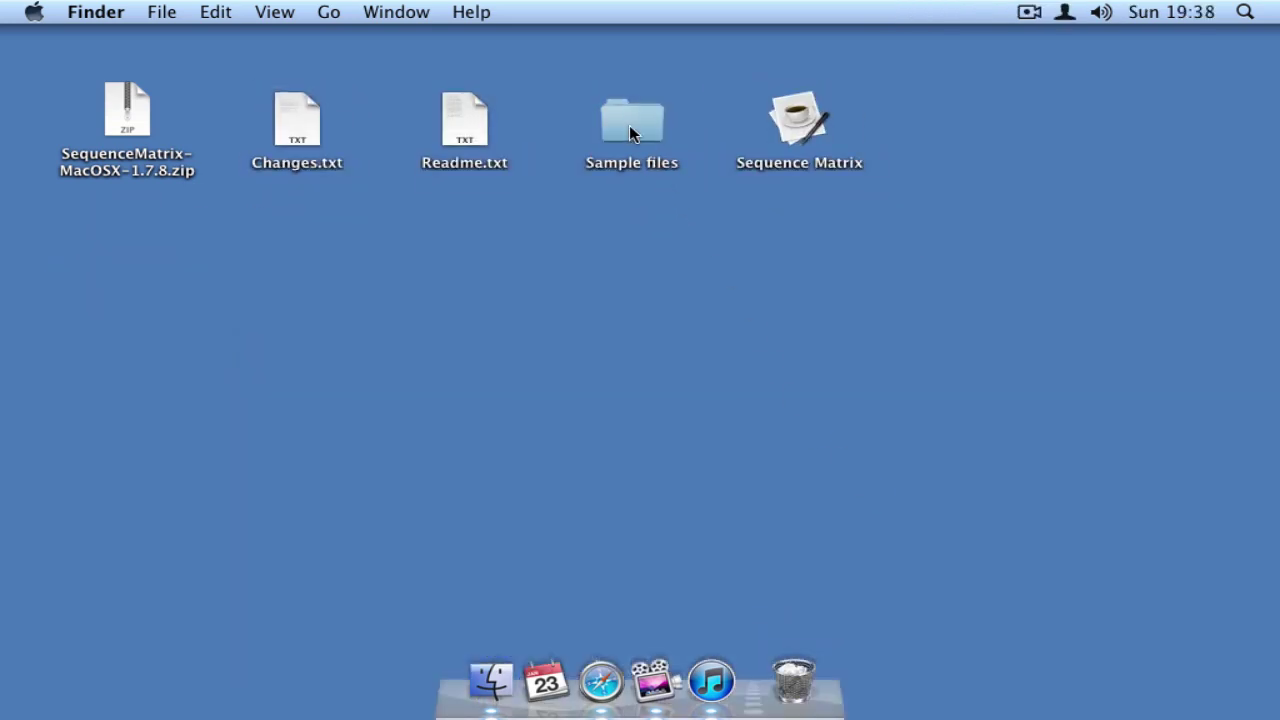
{"action": "double_click", "coordinate": [629, 125]}
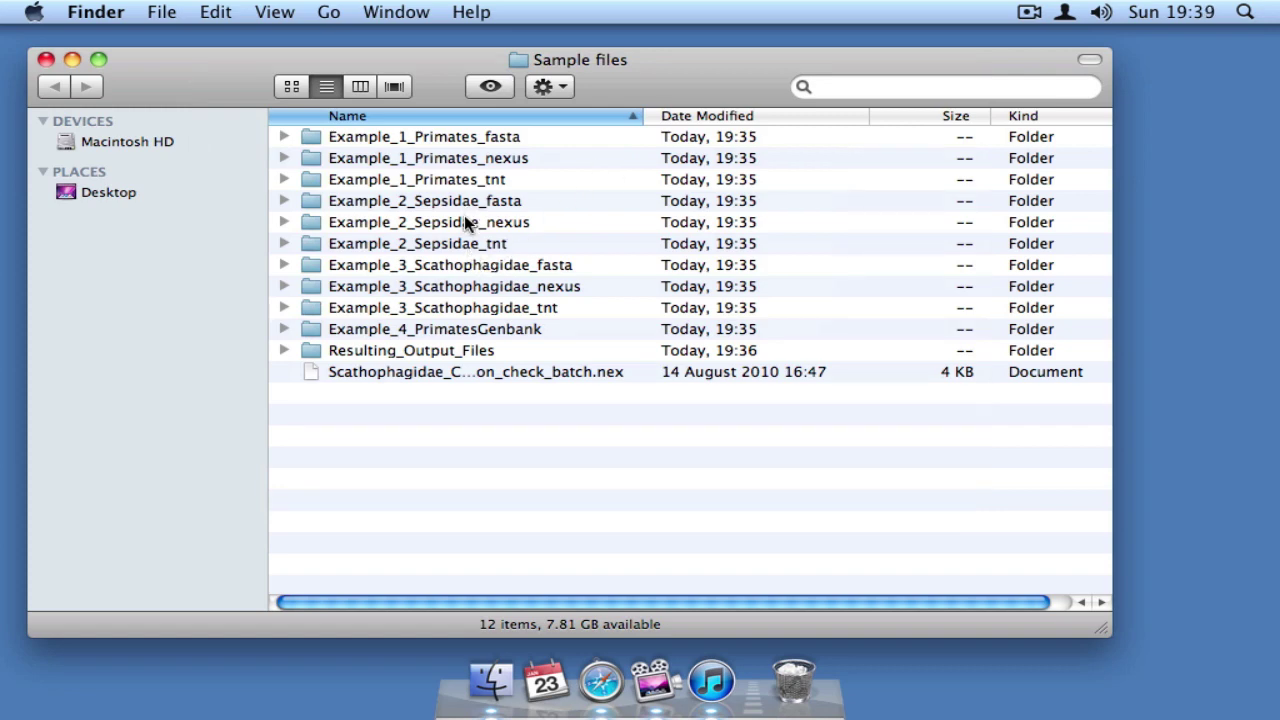
{"action": "left_click", "coordinate": [465, 222]}
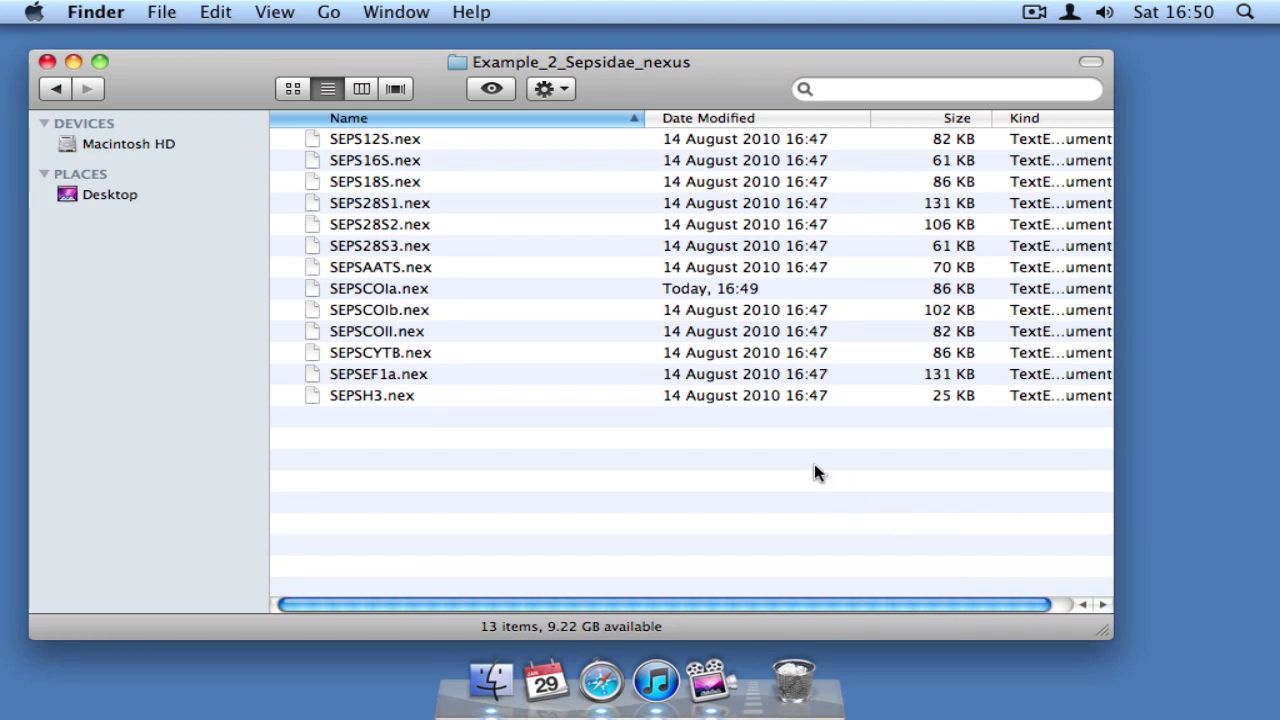
Step: Open SEPSCOIa.nex in TextEdit and enlarge its window to full size
{"action": "double_click", "coordinate": [412, 288]}
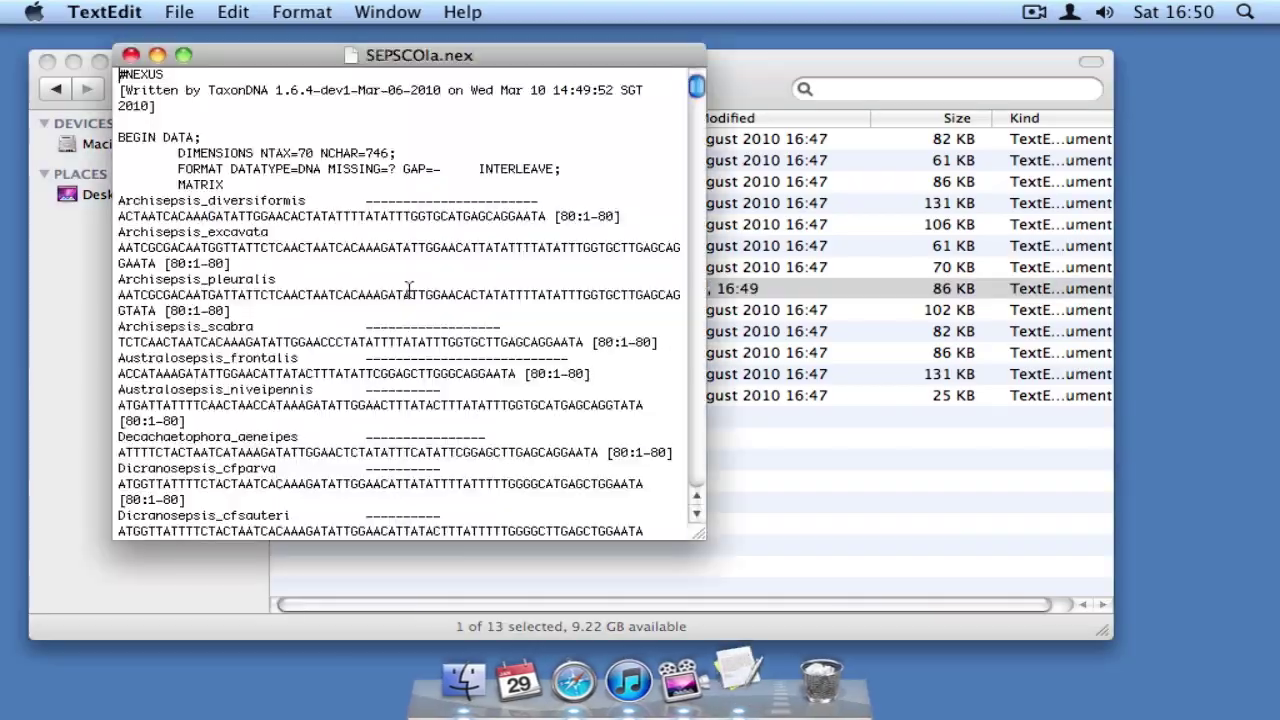
{"action": "left_click", "coordinate": [184, 54]}
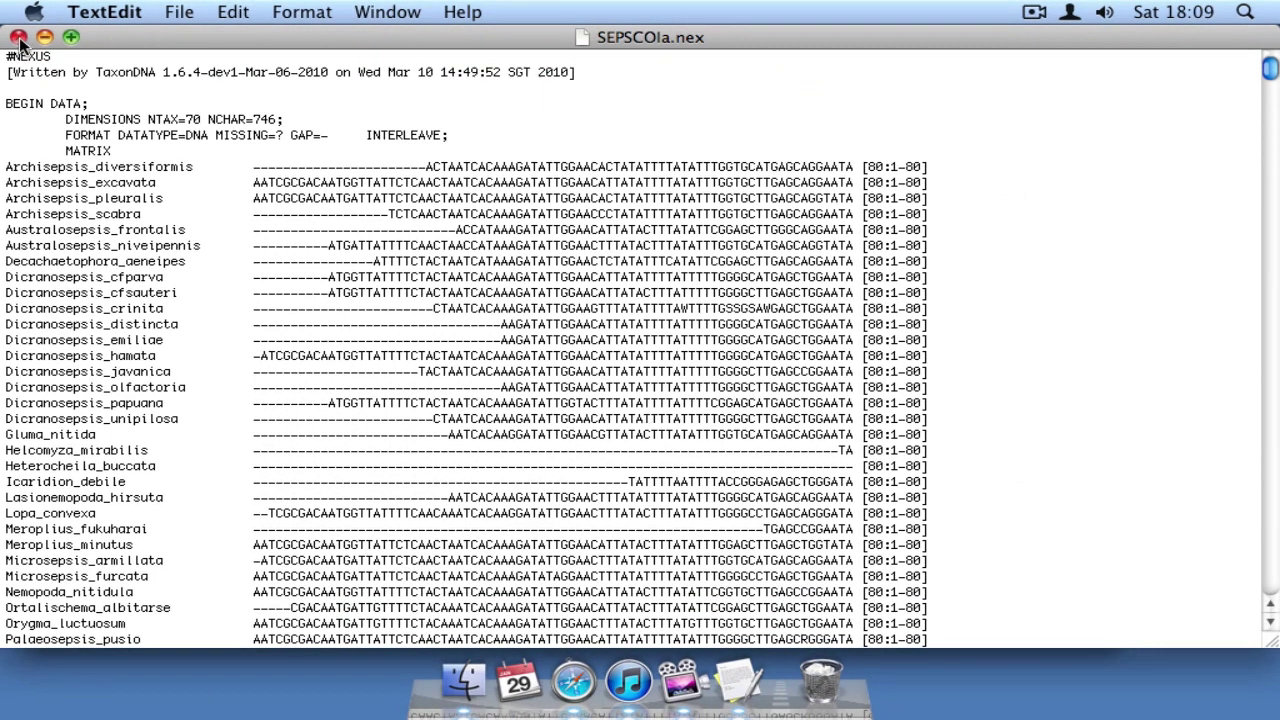
Step: Move the Finder file list aside and launch Sequence Matrix from the desktop
{"action": "left_click", "coordinate": [18, 37]}
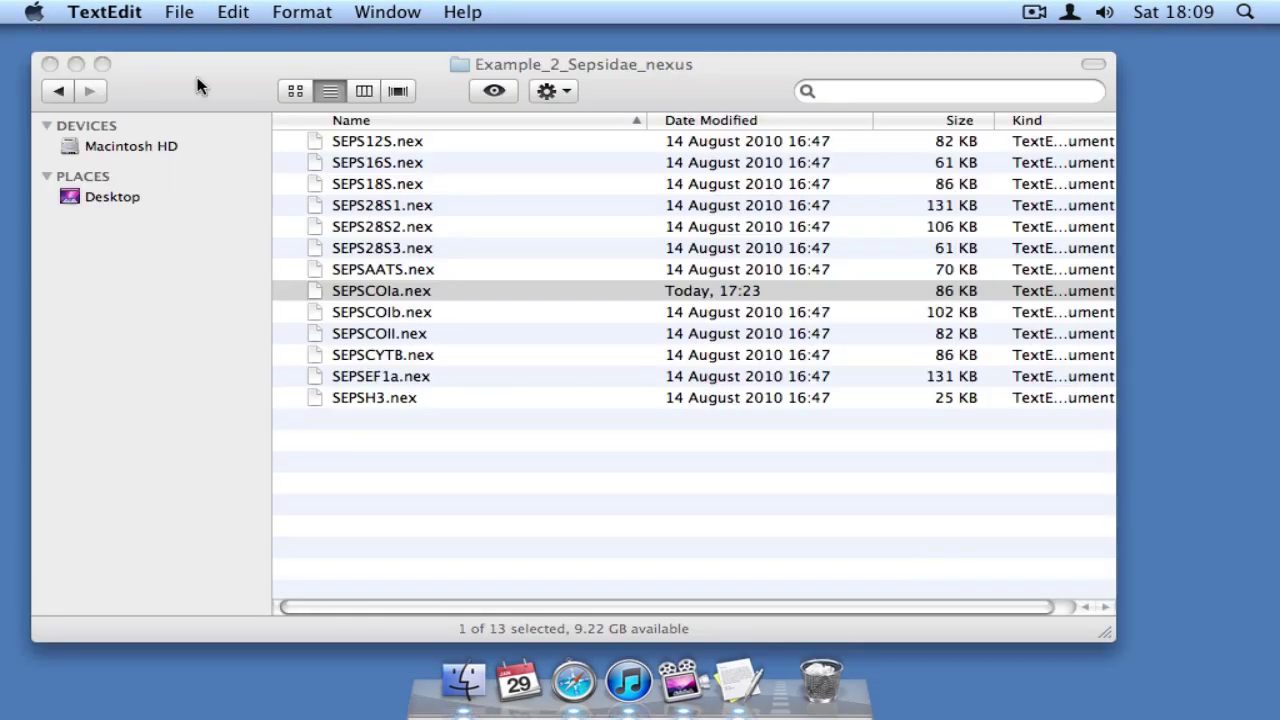
{"action": "left_click", "coordinate": [185, 87]}
{"action": "left_click_drag", "start_coordinate": [183, 87], "coordinate": [452, 244]}
{"action": "double_click", "coordinate": [800, 122]}
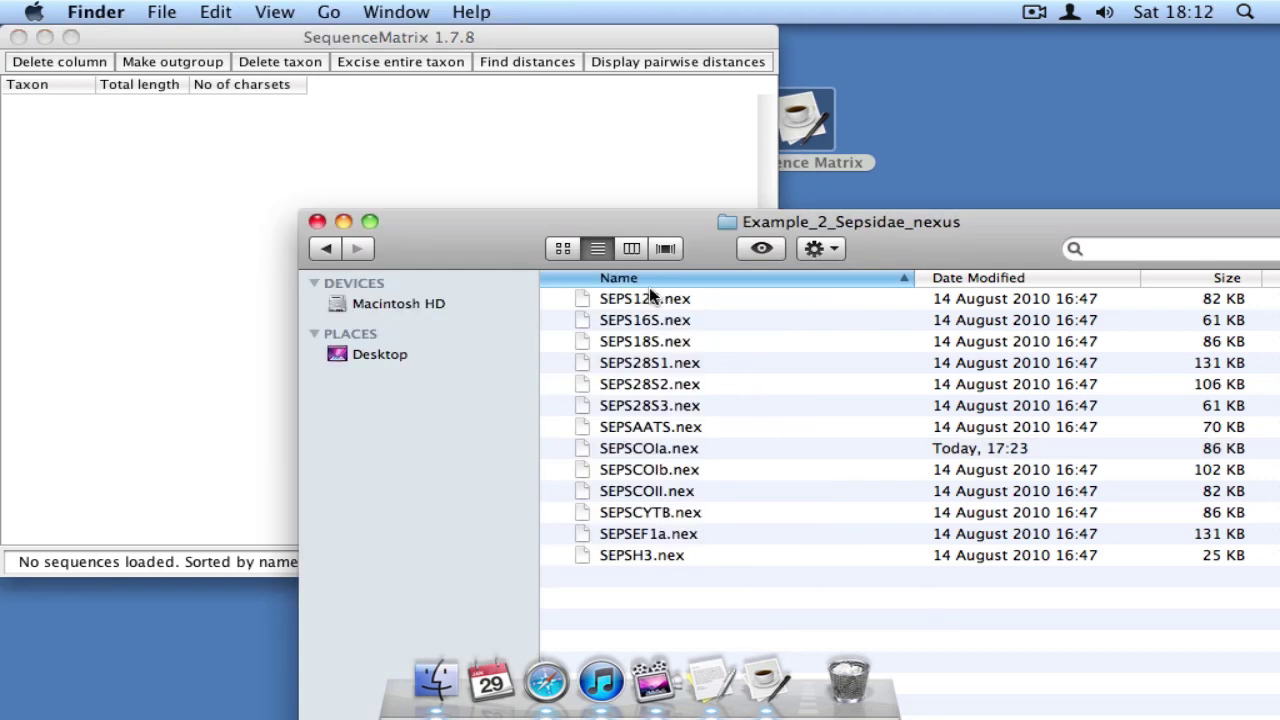
Step: Drag all 13 Sepsidae .nex files, SEPS12S.nex onward, into the Sequence Matrix window
{"action": "left_click", "coordinate": [650, 296]}
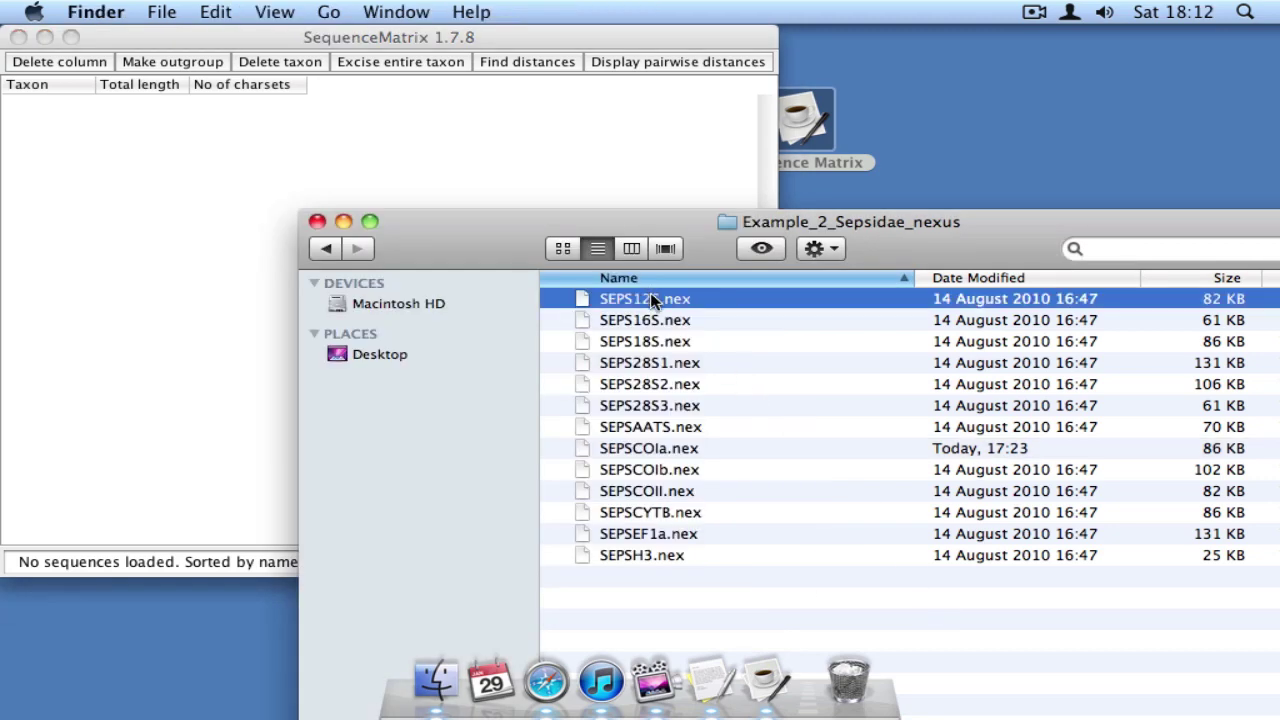
{"action": "left_click", "coordinate": [655, 555], "text": "shift"}
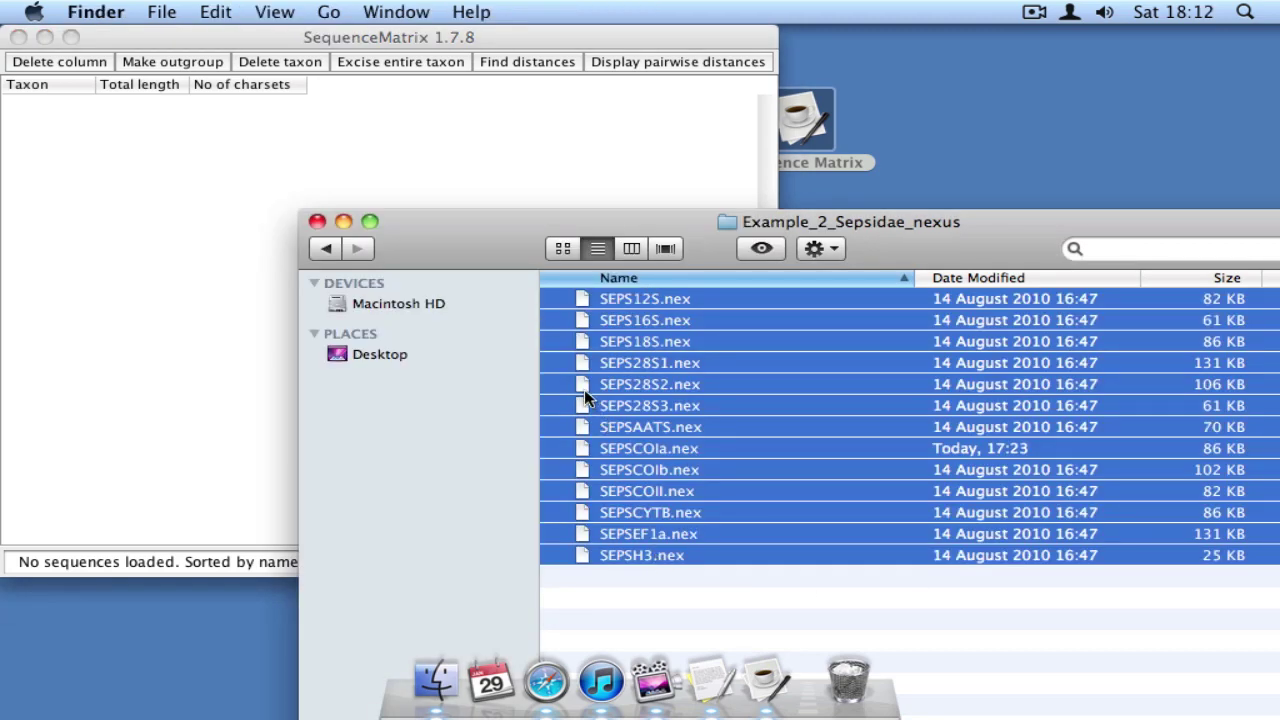
{"action": "left_click_drag", "start_coordinate": [585, 395], "coordinate": [153, 291]}
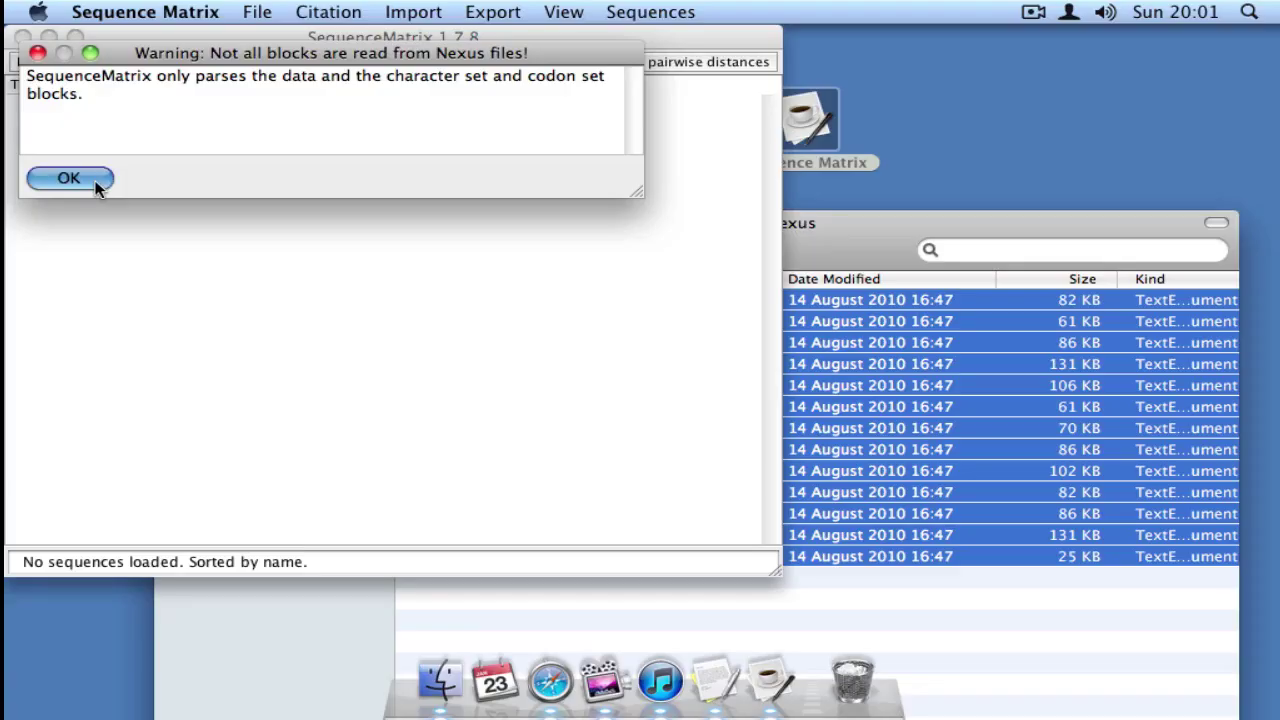
Step: Dismiss the Nexus blocks warning and choose Yes to all to recode external gaps as missing
{"action": "left_click", "coordinate": [140, 280]}
{"action": "left_click_drag", "start_coordinate": [195, 42], "coordinate": [204, 62]}
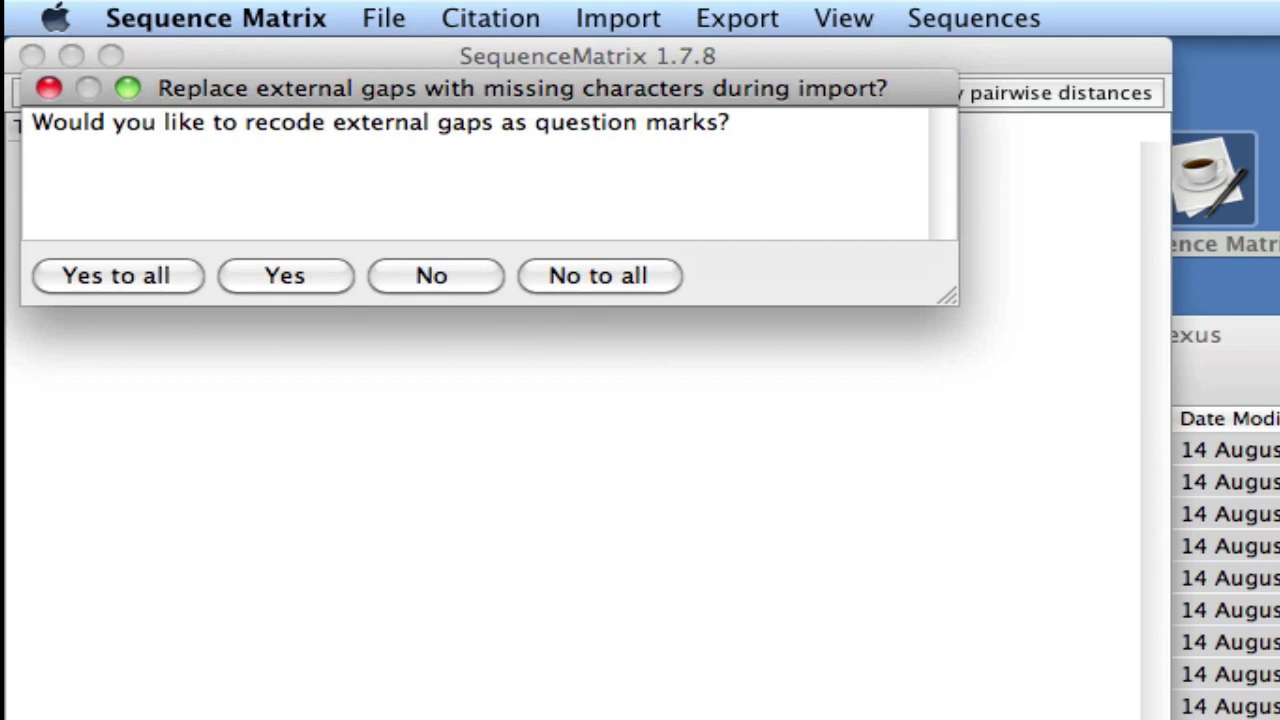
{"action": "left_click", "coordinate": [153, 280]}
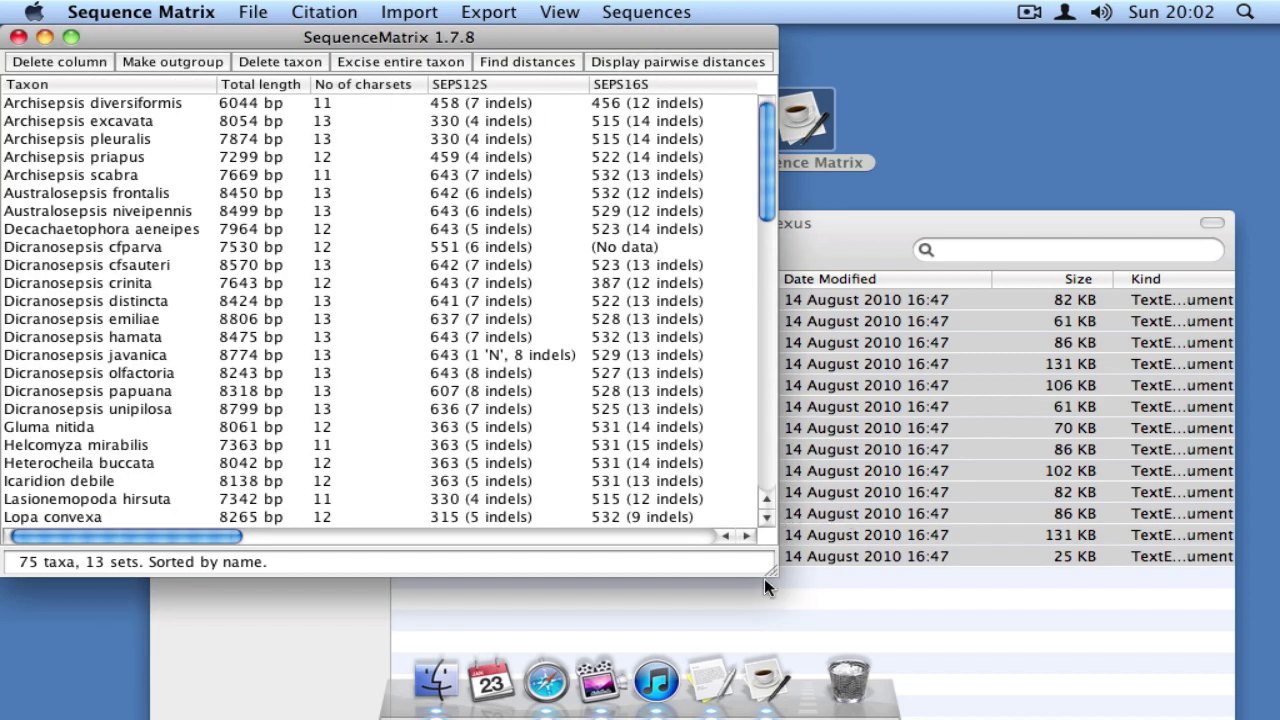
Step: Resize the matrix window larger and scroll across the per-gene marker columns
{"action": "left_click_drag", "start_coordinate": [770, 571], "coordinate": [1272, 642]}
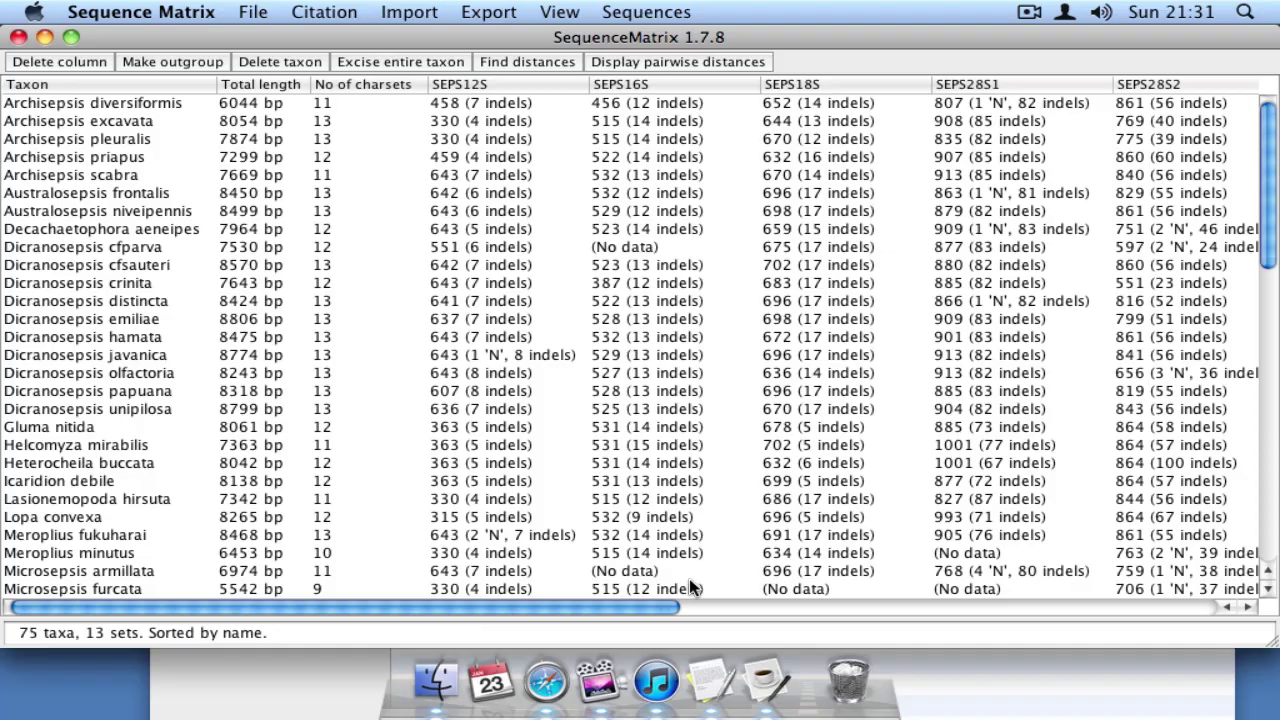
{"action": "left_click_drag", "start_coordinate": [640, 607], "coordinate": [1190, 624]}
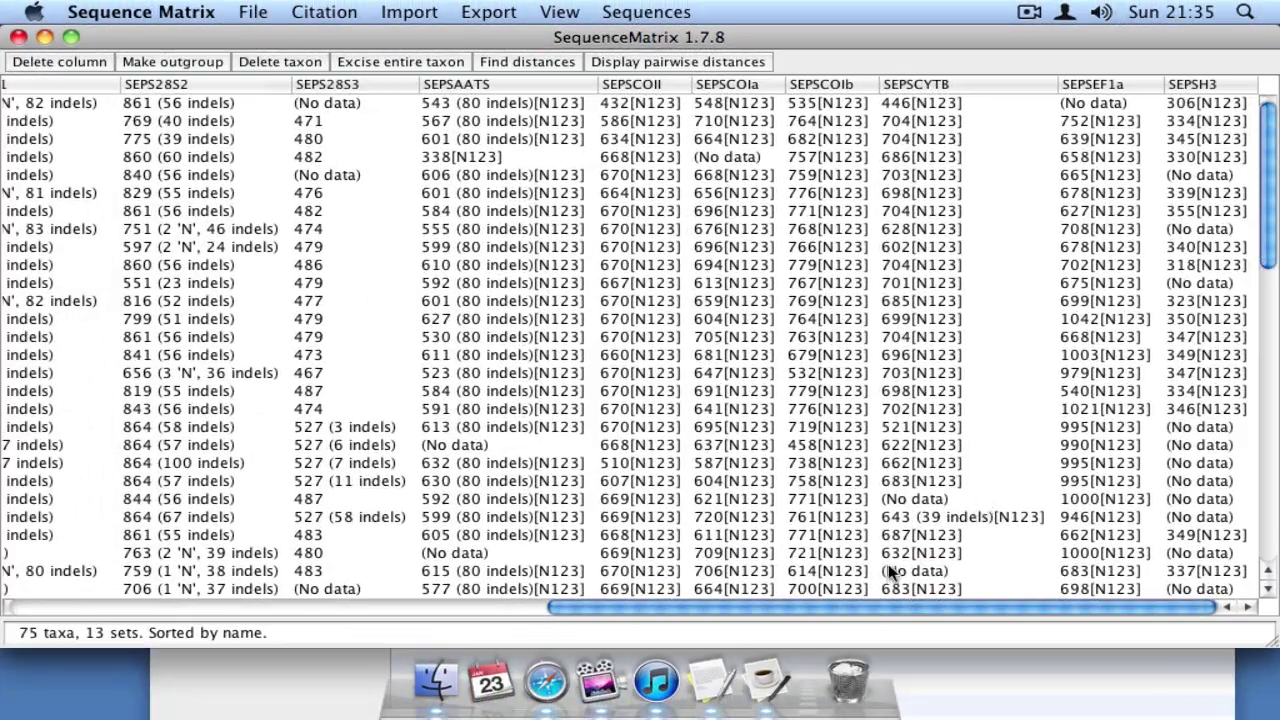
{"action": "left_click_drag", "start_coordinate": [864, 602], "coordinate": [319, 603]}
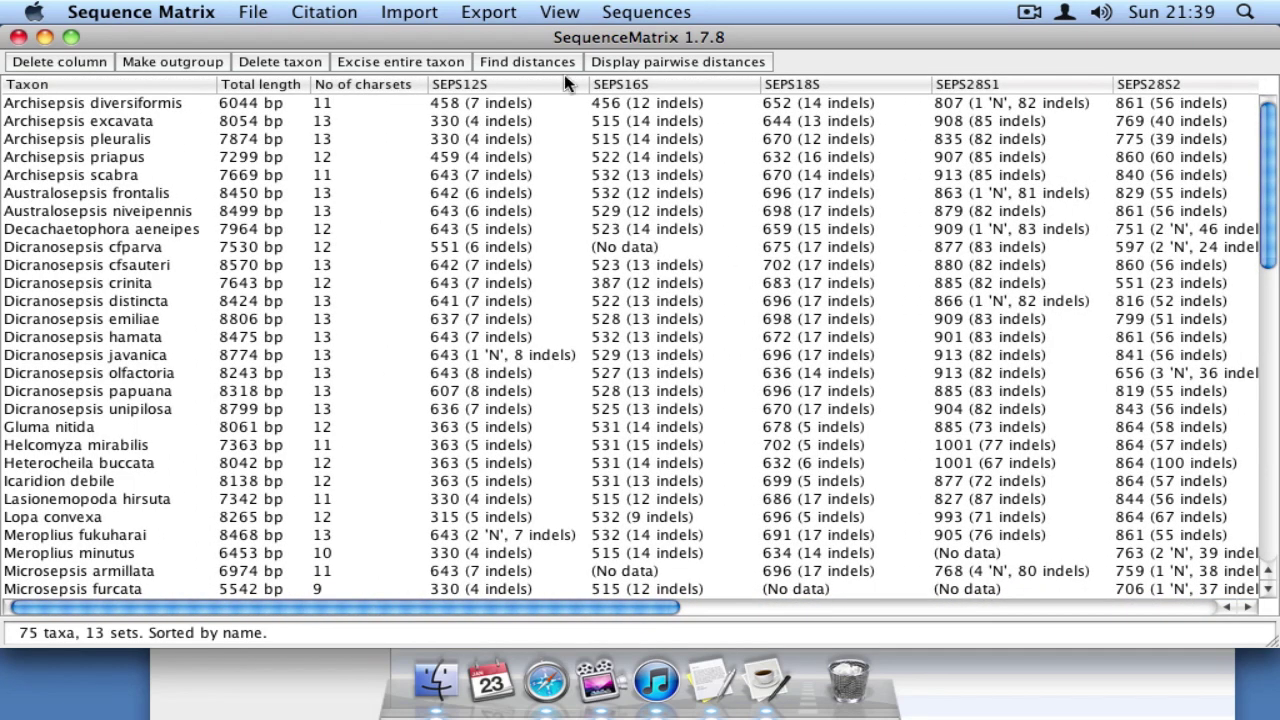
Step: Export the matrix as interleaved Nexus, saving export-nexus.nex to the Desktop
{"action": "left_click", "coordinate": [503, 11]}
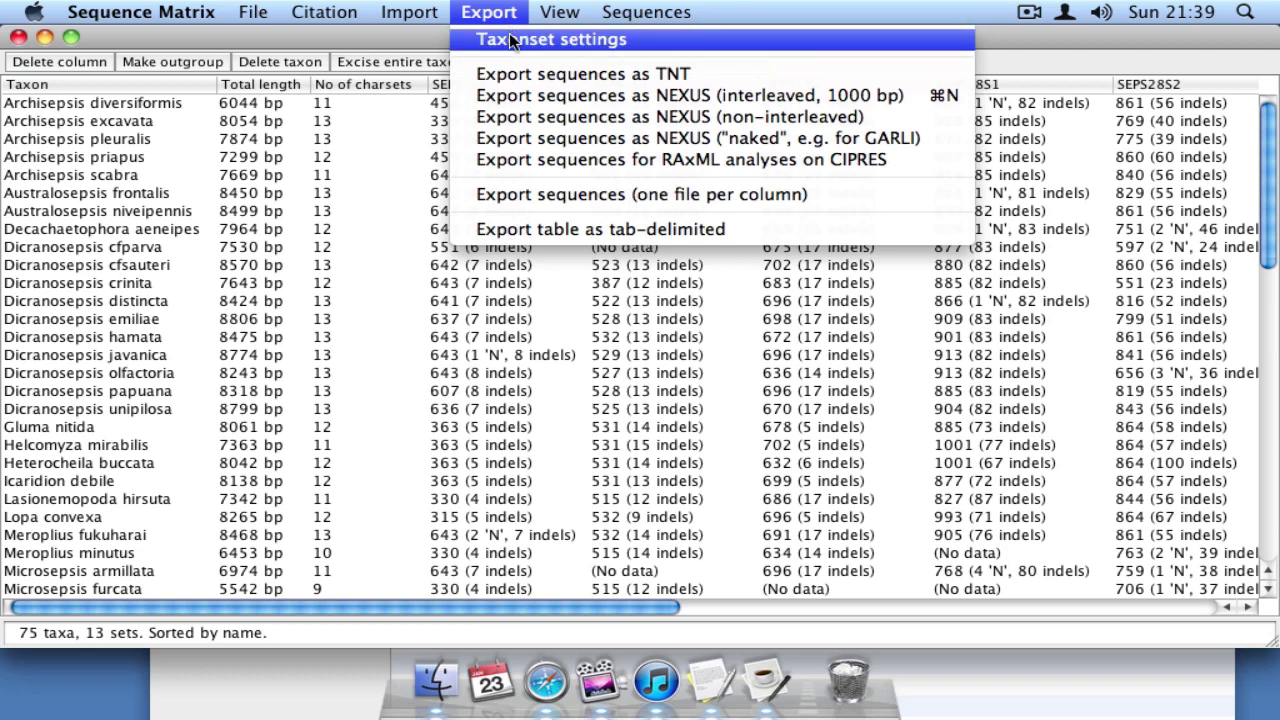
{"action": "left_click", "coordinate": [964, 94]}
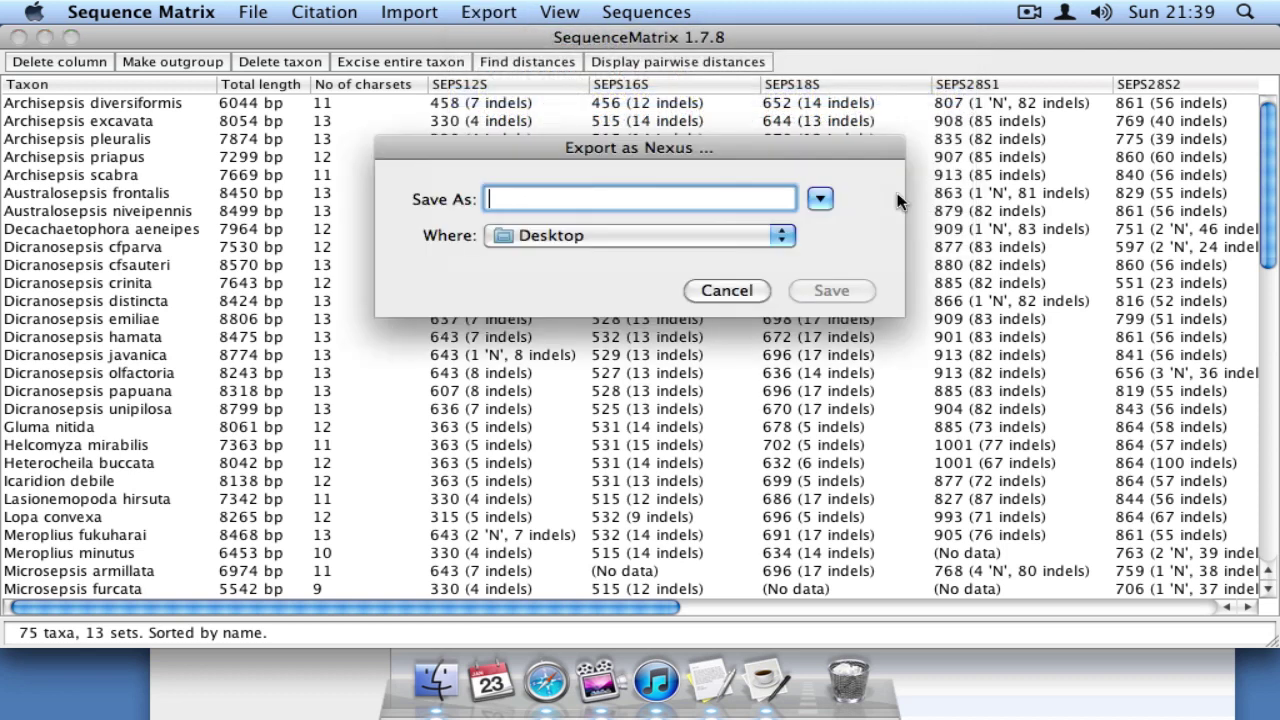
{"action": "type", "text": "export-nexus.nex"}
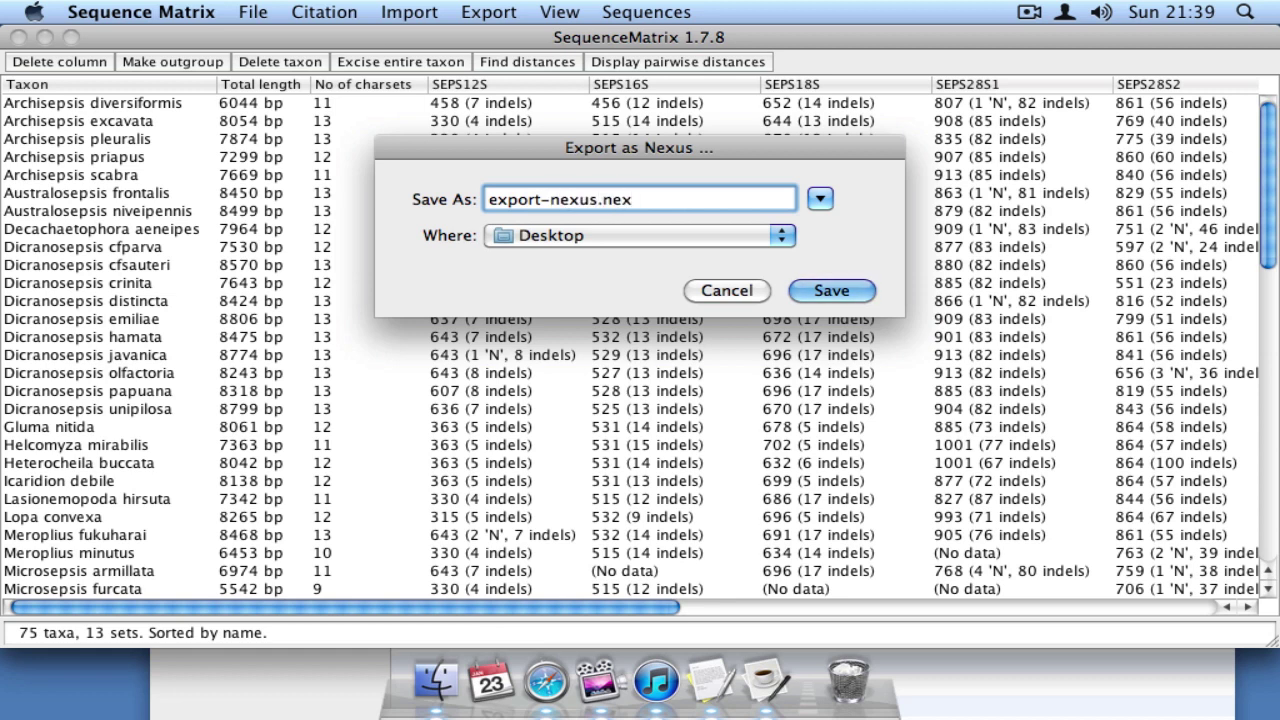
{"action": "left_click", "coordinate": [820, 198]}
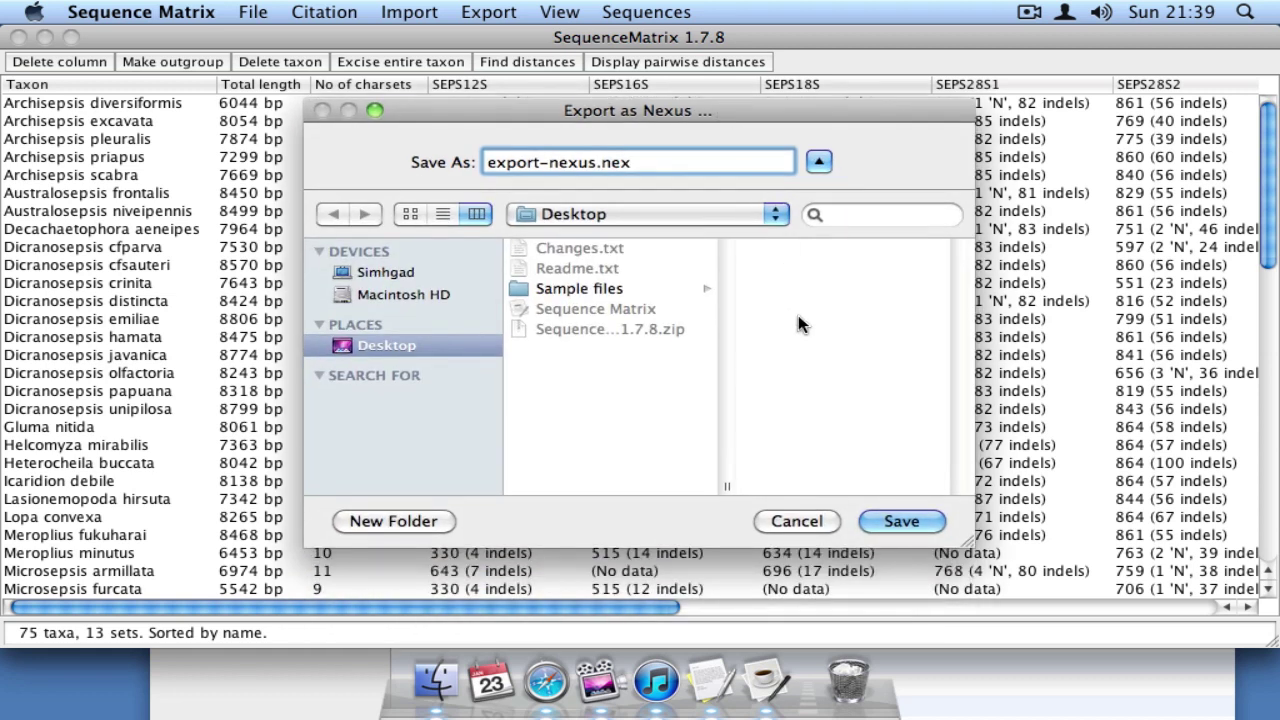
{"action": "left_click", "coordinate": [903, 521]}
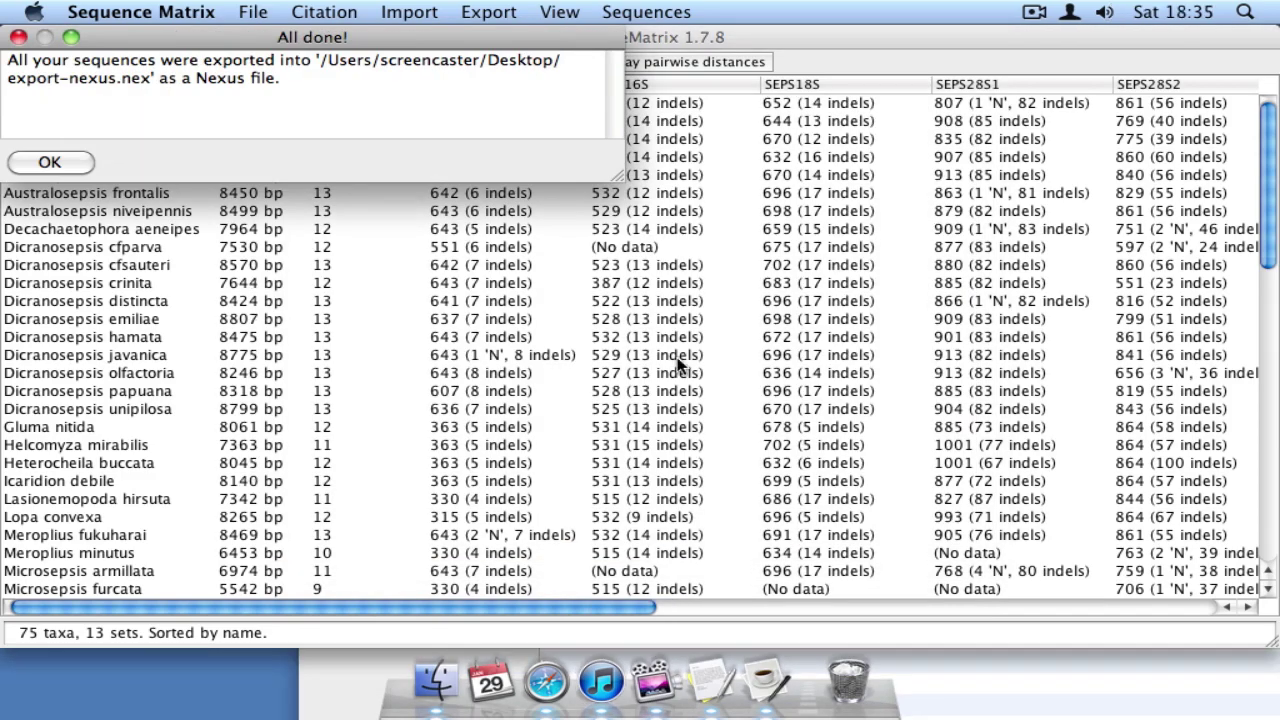
Step: Dismiss the All done! message and open export-nexus.nex from the desktop in a full-size TextEdit window
{"action": "left_click", "coordinate": [58, 160]}
{"action": "left_click", "coordinate": [44, 36]}
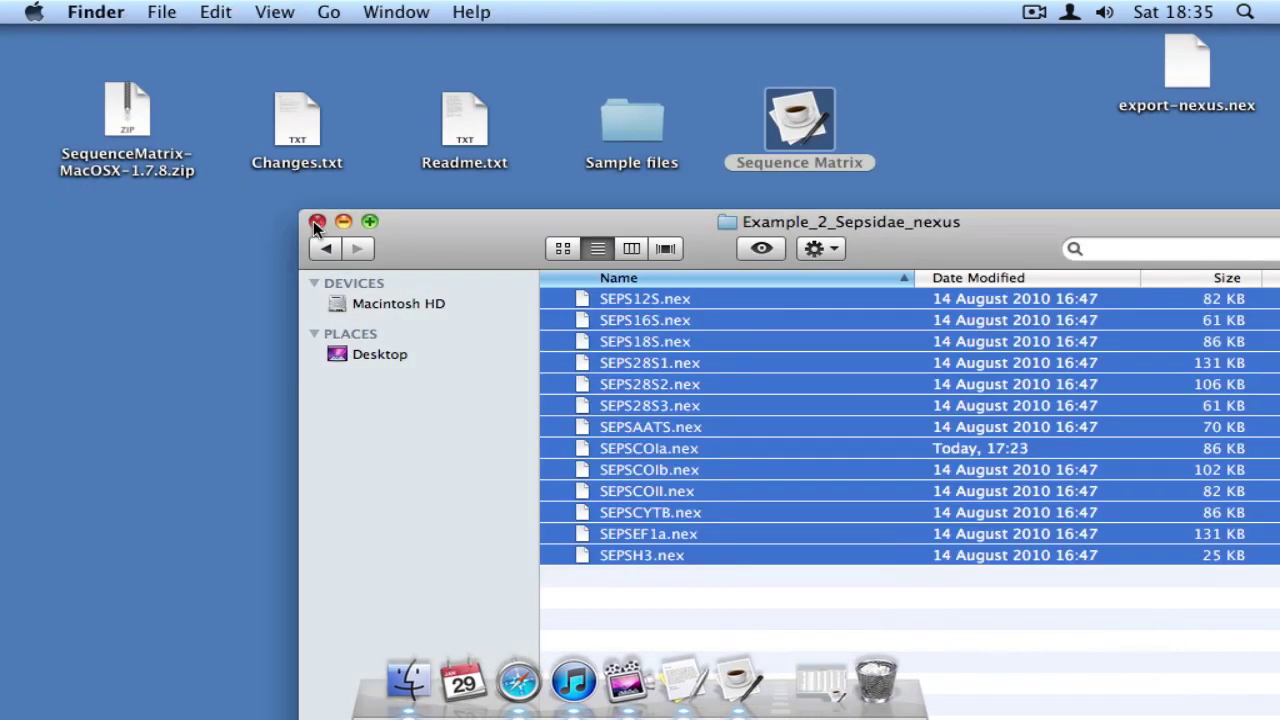
{"action": "left_click", "coordinate": [316, 221]}
{"action": "double_click", "coordinate": [1187, 70]}
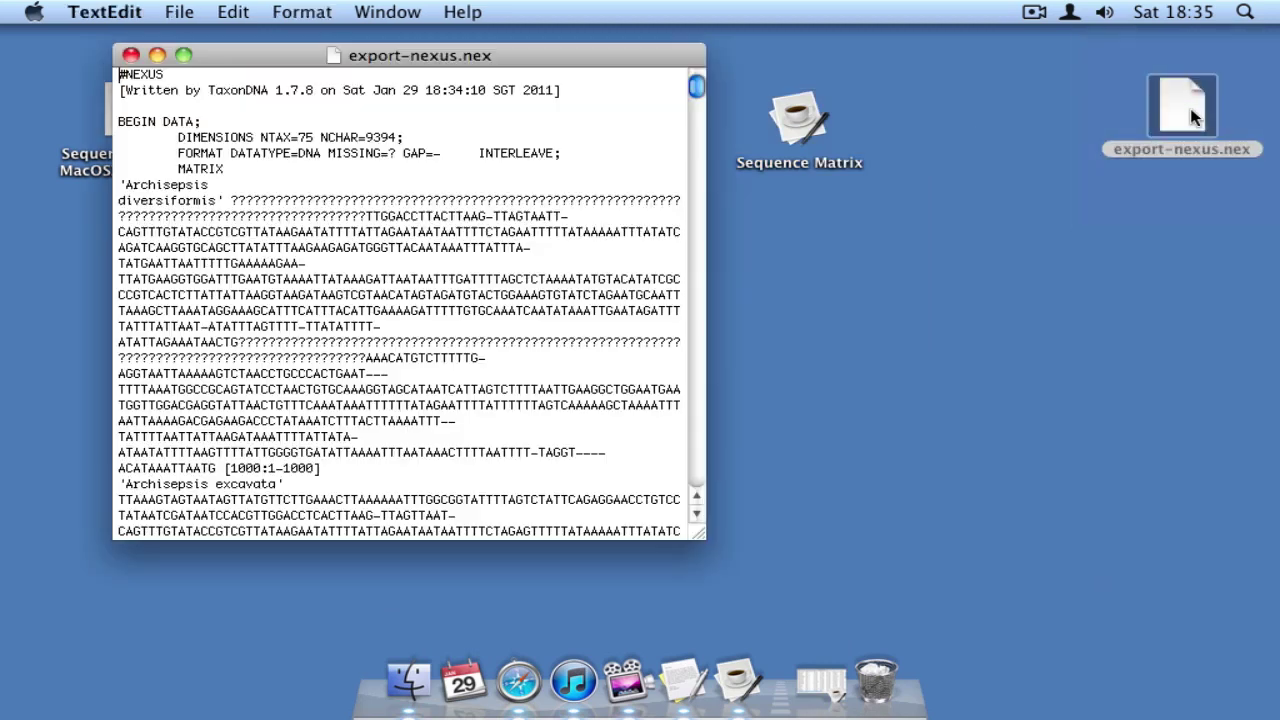
{"action": "left_click", "coordinate": [182, 54]}
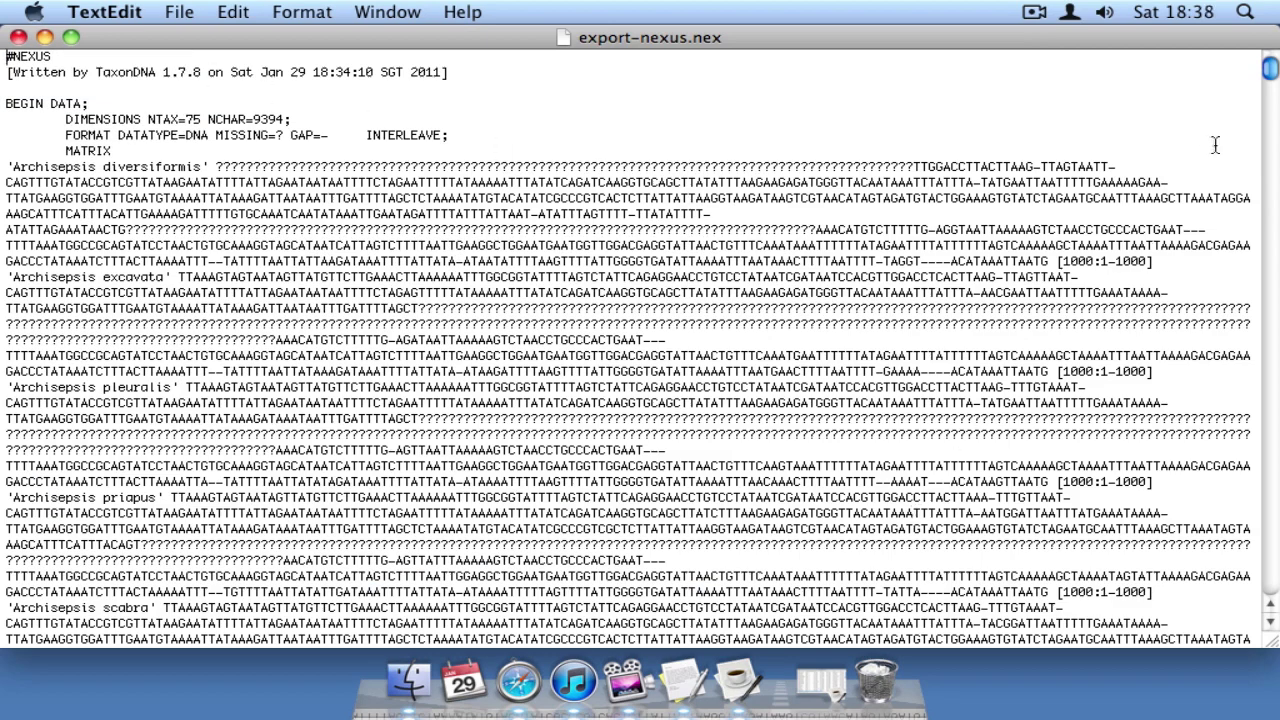
Step: Scroll down through the interleaved matrix to the CODONS and SETS blocks
{"action": "left_click_drag", "start_coordinate": [1269, 68], "coordinate": [1264, 582]}
{"action": "left_click", "coordinate": [1011, 523]}
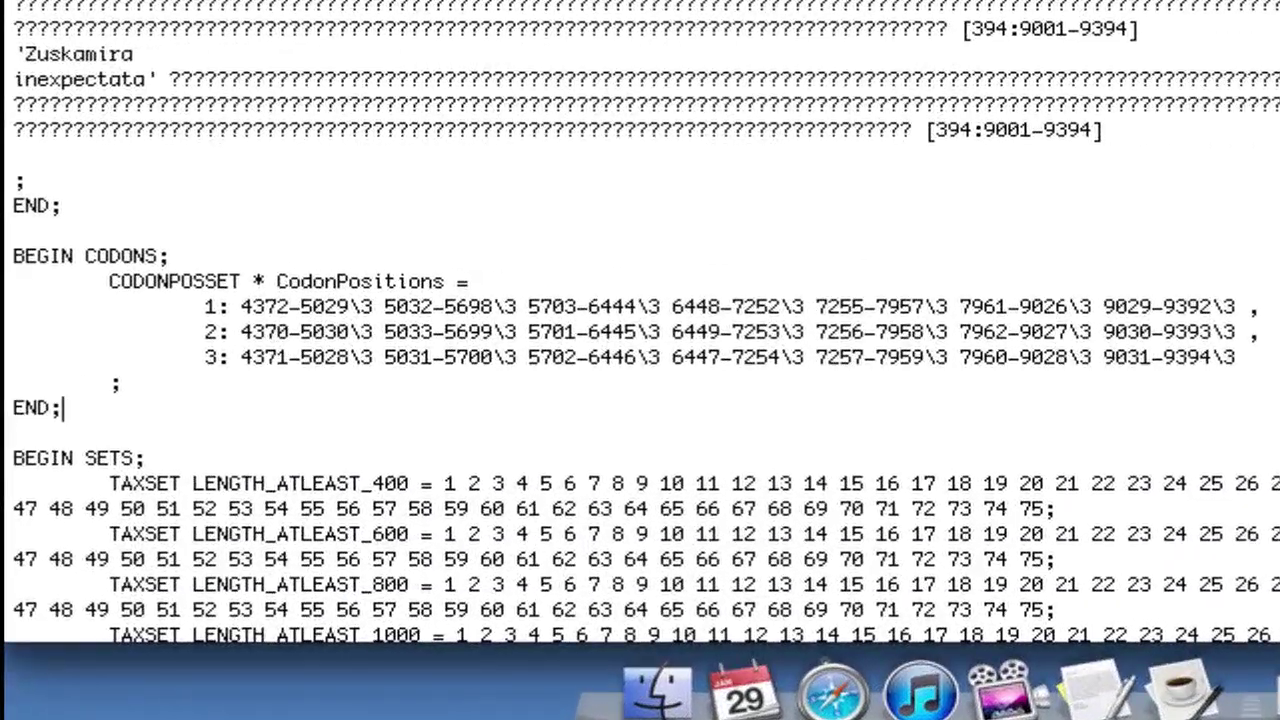
{"action": "scroll", "coordinate": [640, 320], "scroll_direction": "down", "scroll_amount": 5}
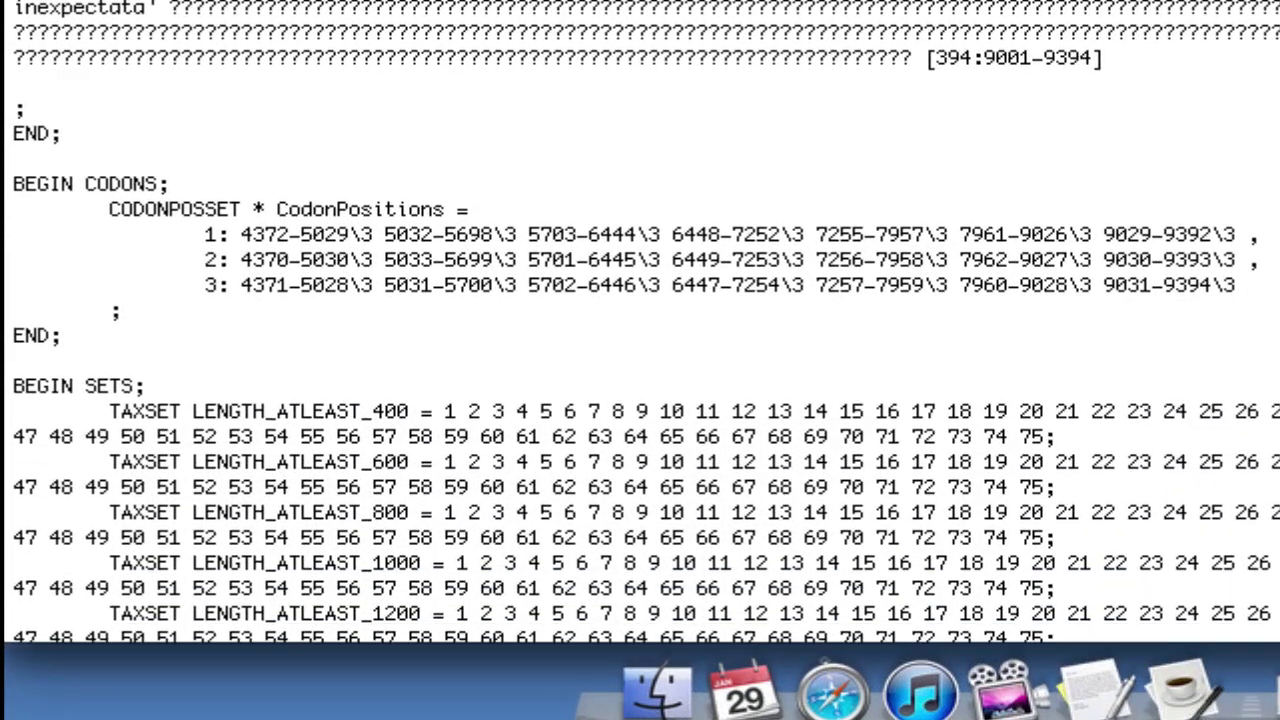
{"action": "scroll", "coordinate": [640, 320], "scroll_direction": "down", "scroll_amount": 12}
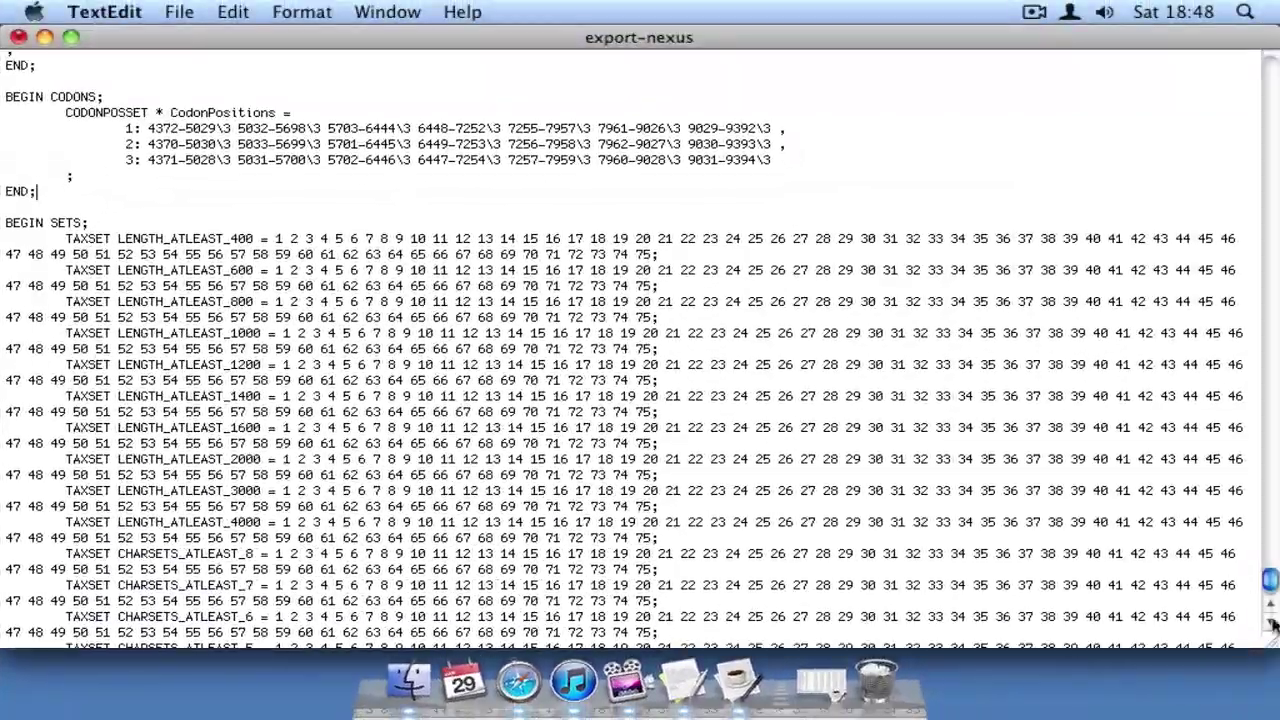
Step: Scroll through the CHARSET and ASSUMPTIONS sections to the pos1, pos2 and pos3 charsets
{"action": "scroll", "coordinate": [640, 320], "scroll_direction": "down", "scroll_amount": 10}
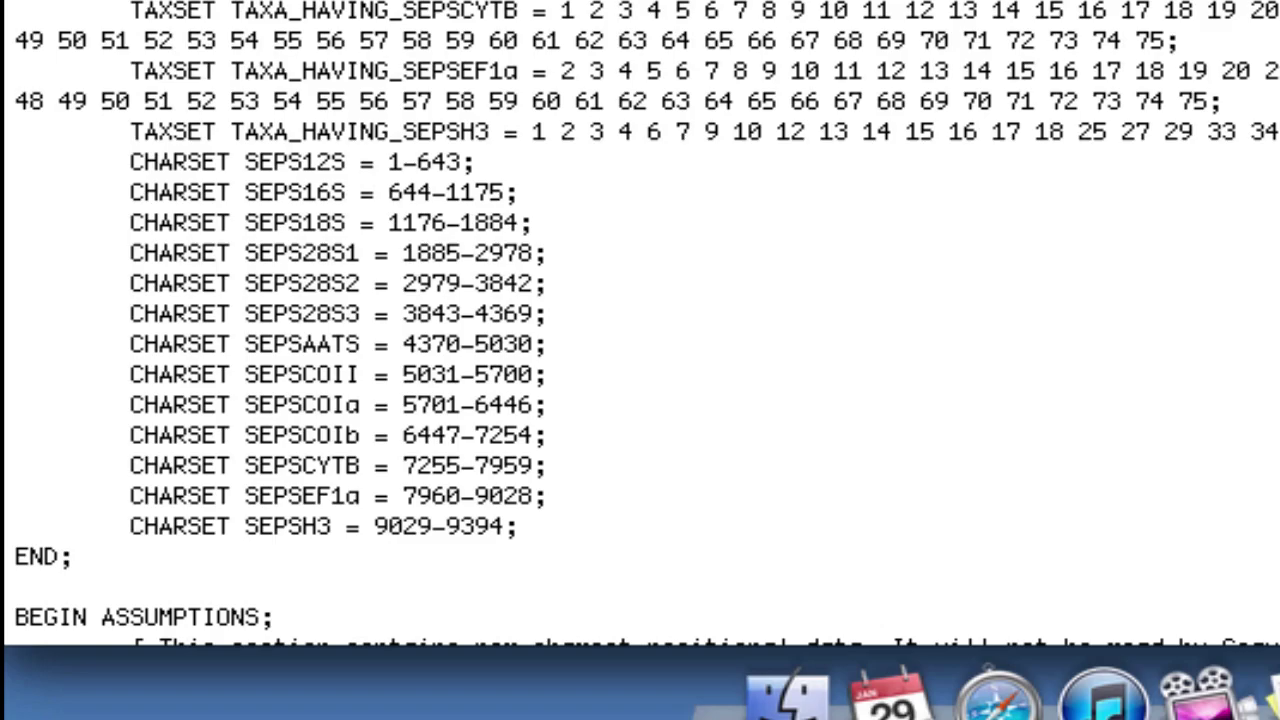
{"action": "scroll", "coordinate": [640, 323], "scroll_direction": "down", "scroll_amount": 8}
{"action": "scroll", "coordinate": [640, 323], "scroll_direction": "down", "scroll_amount": 5}
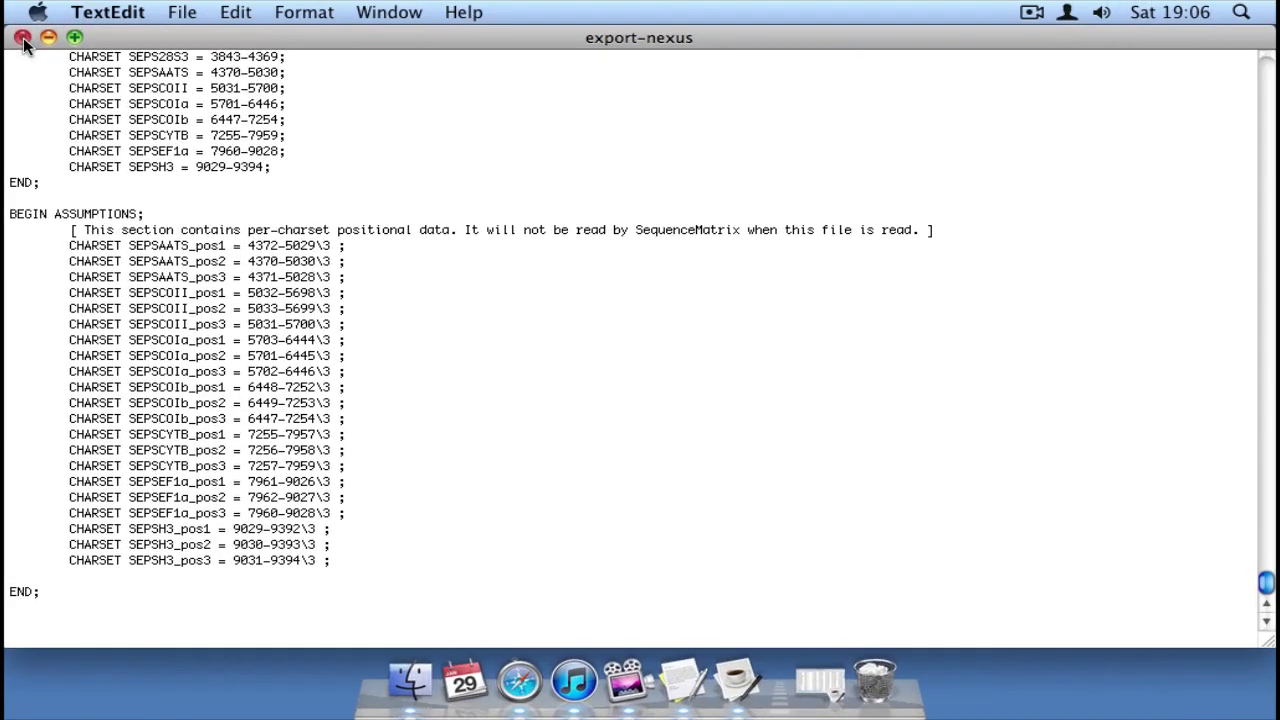
Step: Close export-nexus.nex and export the matrix as TNT to export-tnt.tnt, accepting the character-sets warning
{"action": "left_click", "coordinate": [19, 38]}
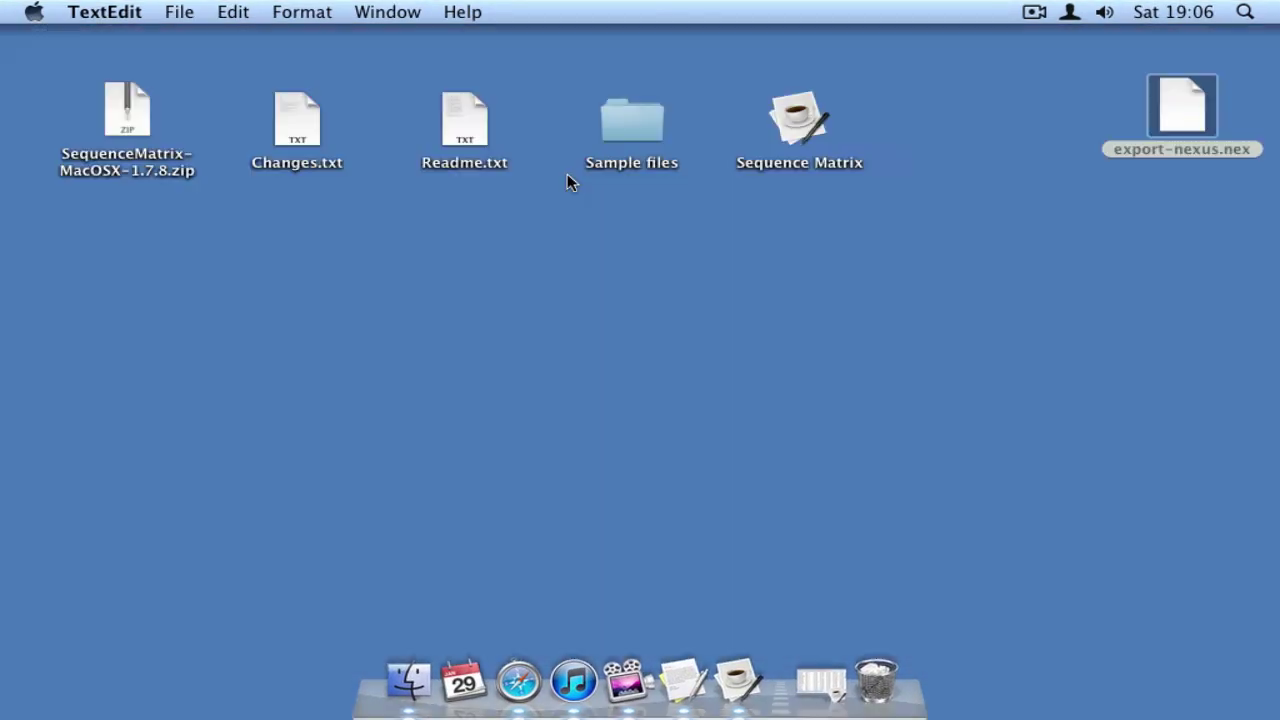
{"action": "left_click", "coordinate": [820, 682]}
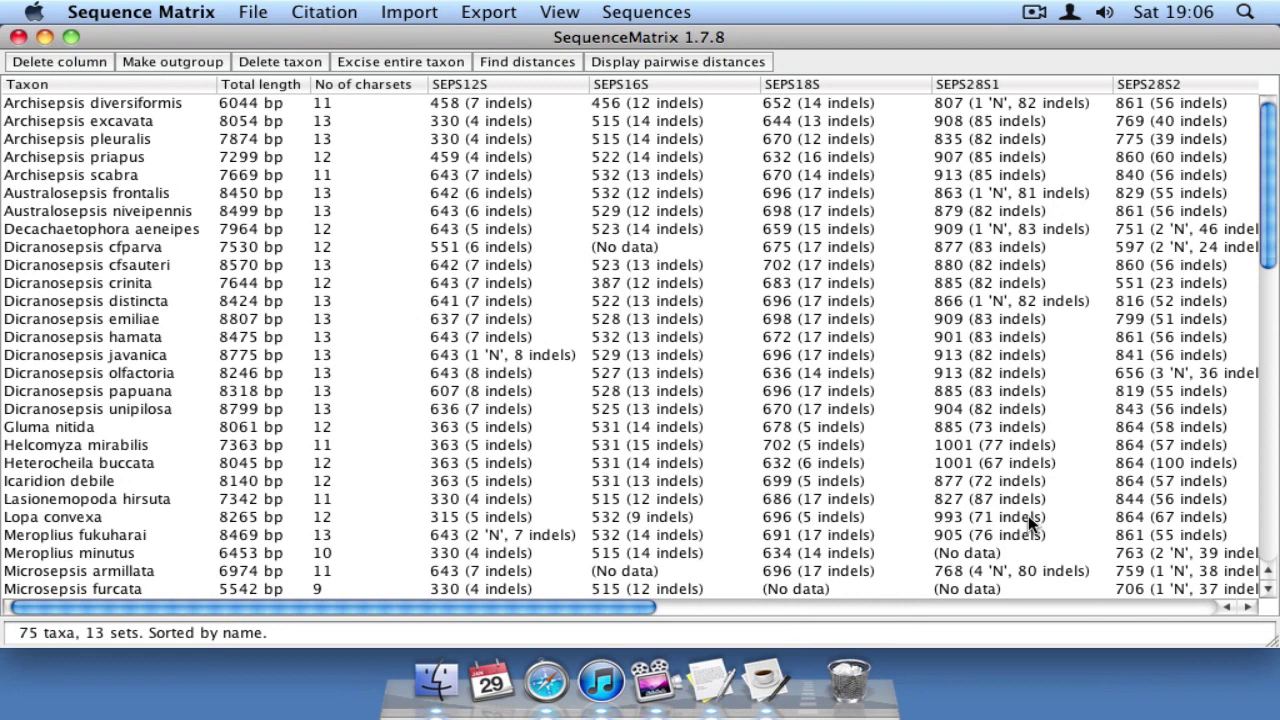
{"action": "left_click", "coordinate": [495, 14]}
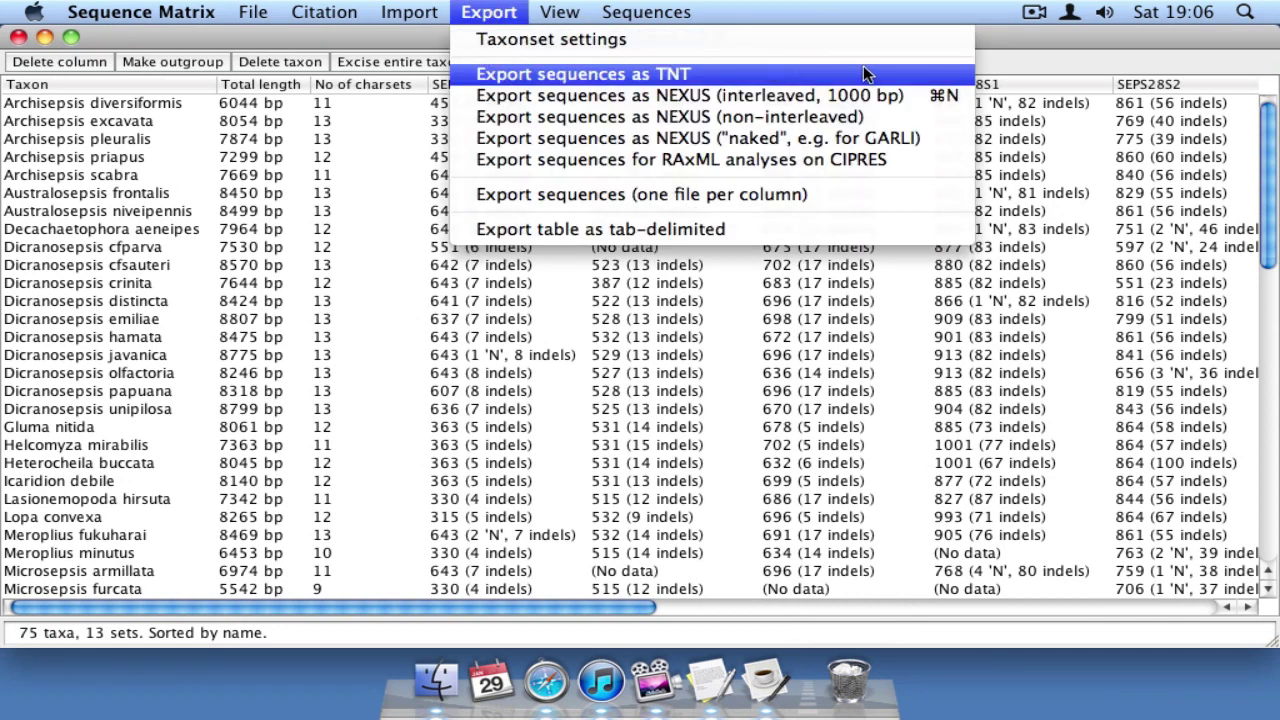
{"action": "left_click", "coordinate": [917, 70]}
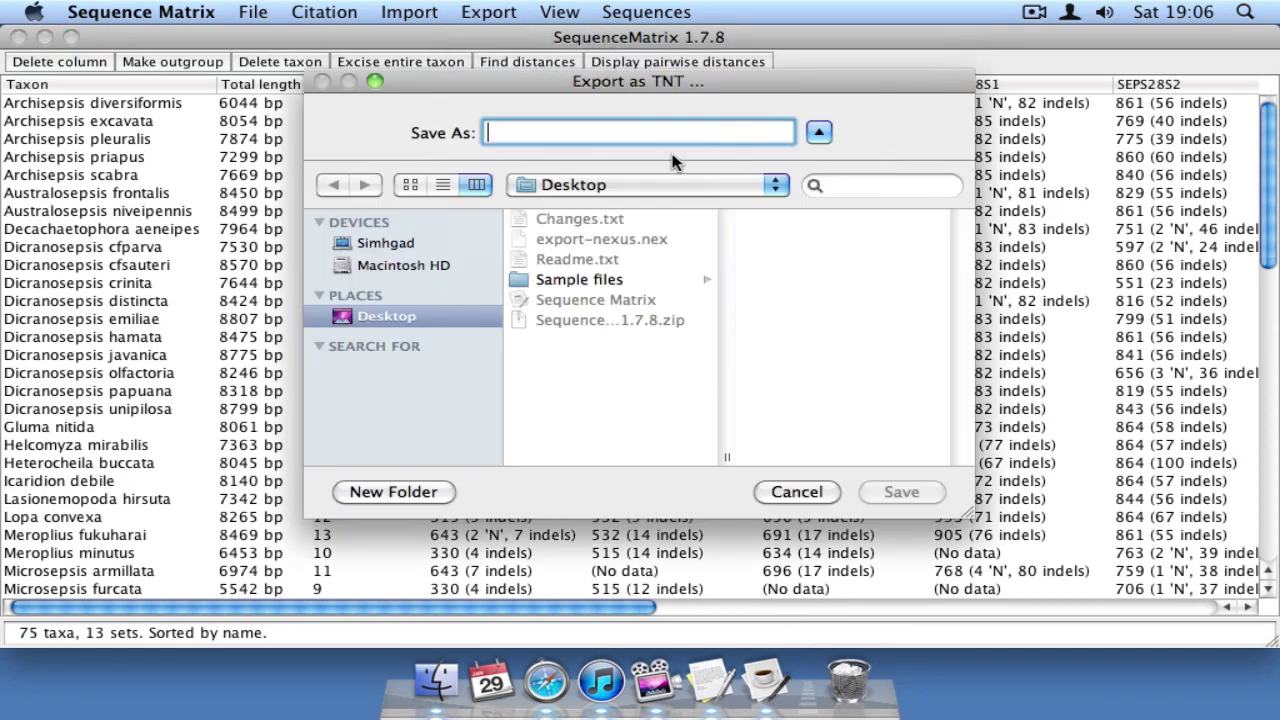
{"action": "type", "text": "export-tnt."}
{"action": "key", "text": "Return"}
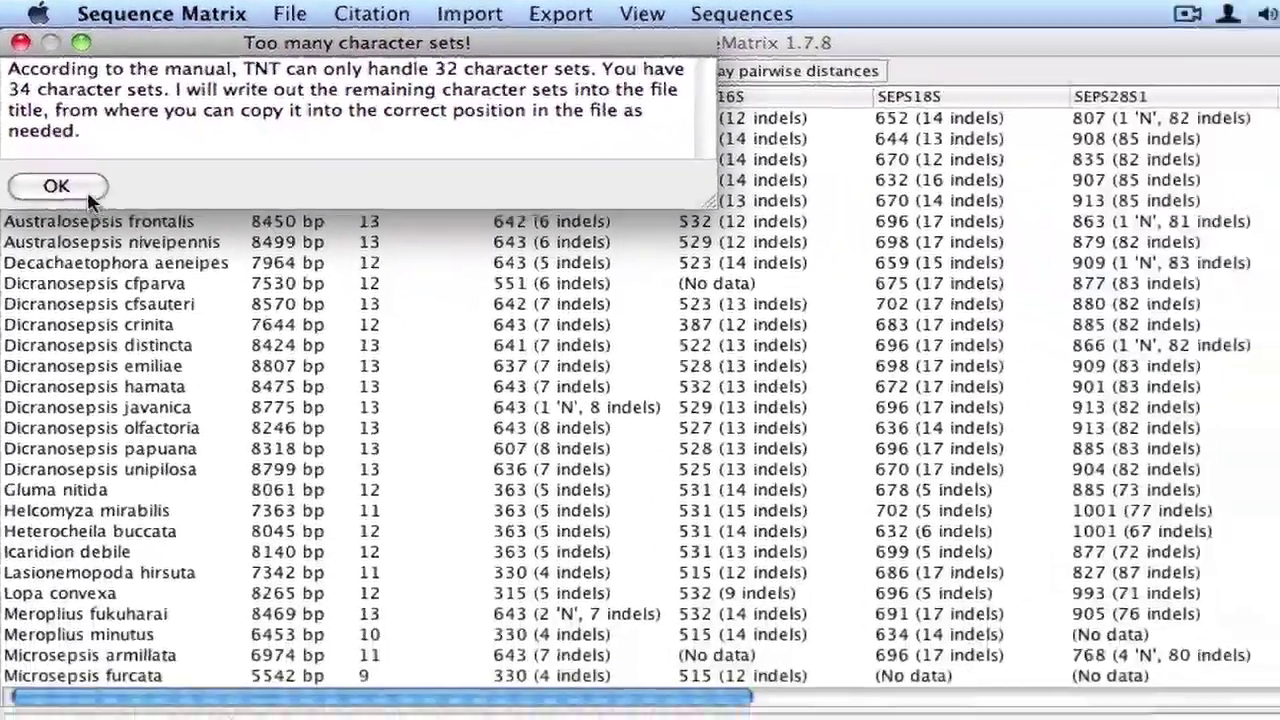
{"action": "left_click", "coordinate": [88, 198]}
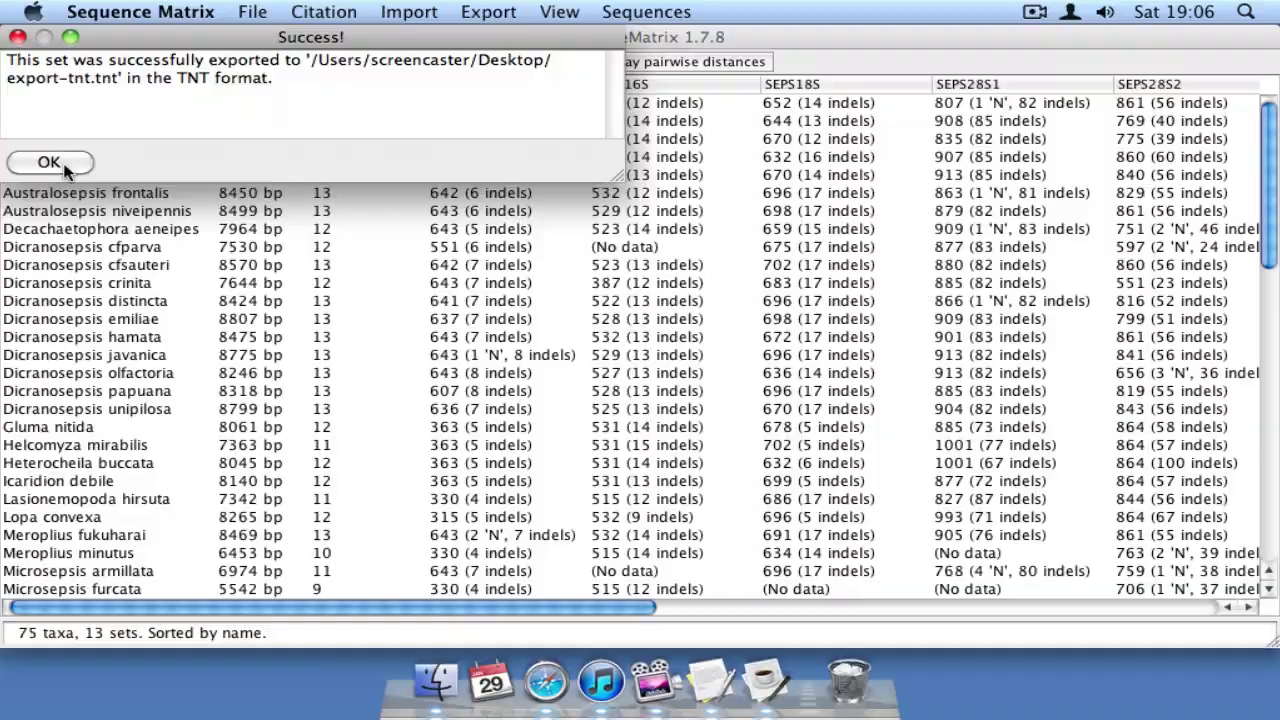
Step: Dismiss the export message and open export-tnt.tnt in a full-screen TextEdit window
{"action": "left_click", "coordinate": [60, 188]}
{"action": "left_click", "coordinate": [44, 40]}
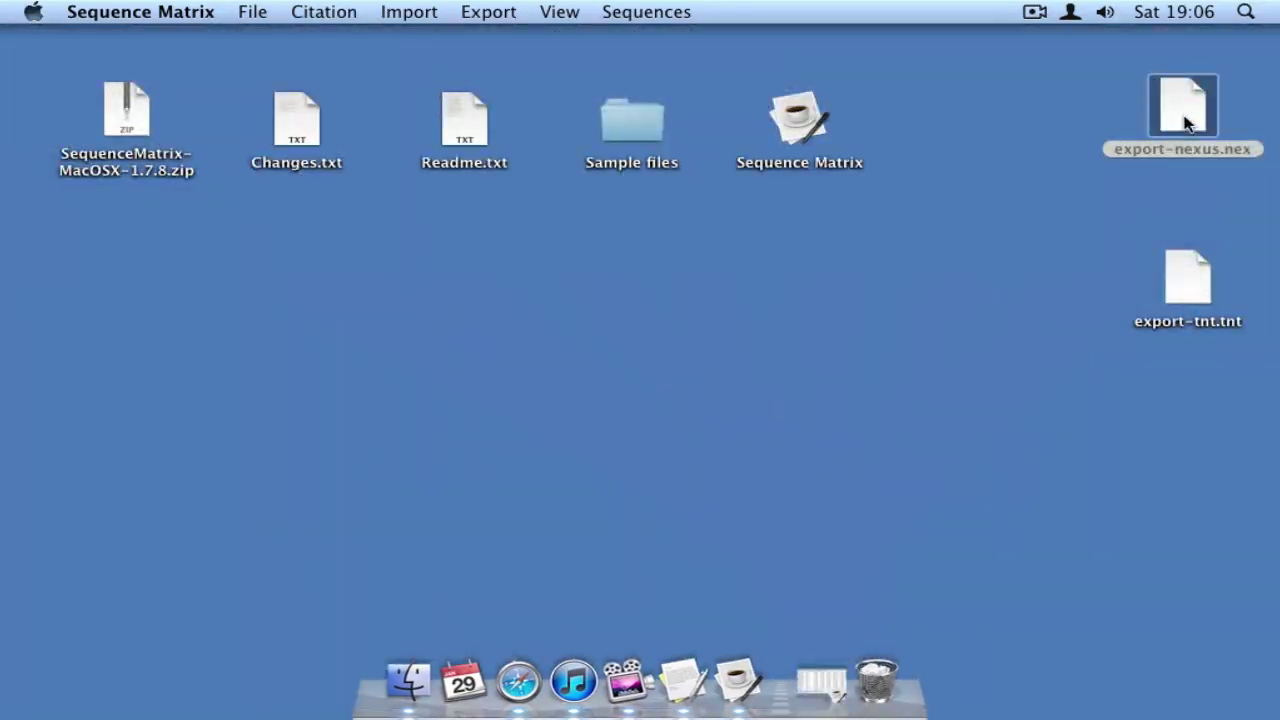
{"action": "double_click", "coordinate": [1187, 285]}
{"action": "left_click", "coordinate": [183, 54]}
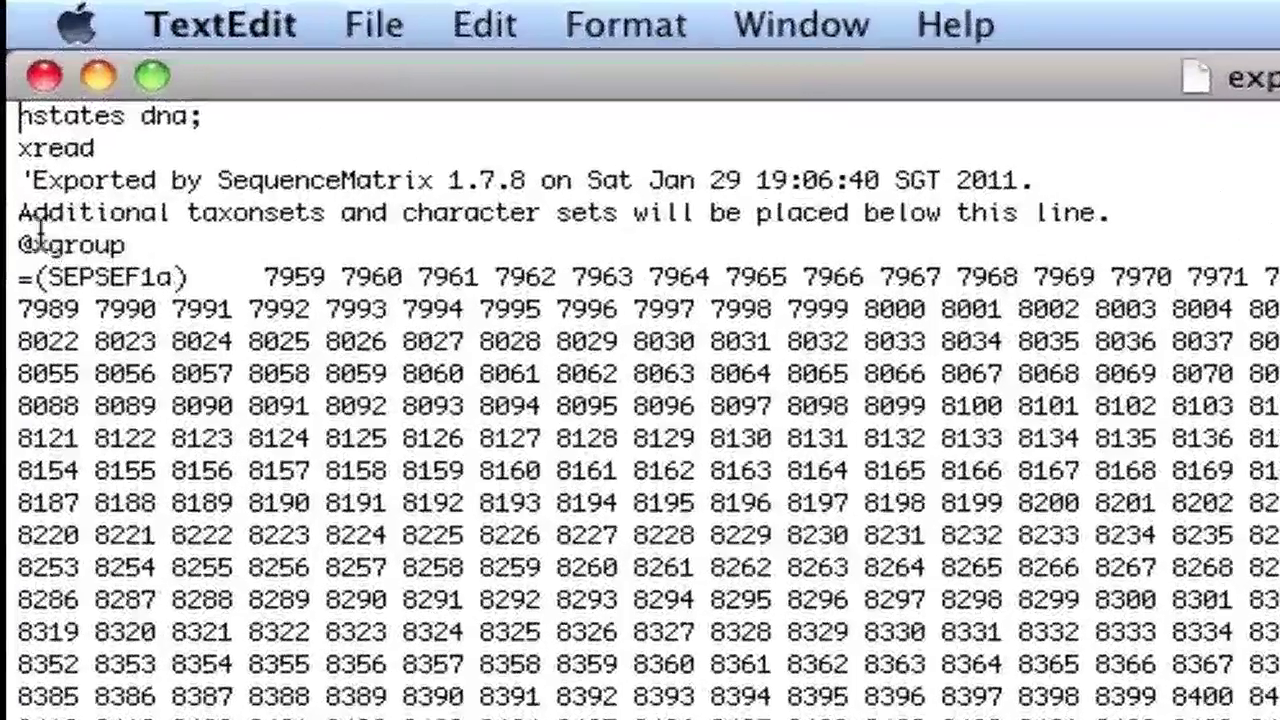
{"action": "left_click", "coordinate": [16, 136]}
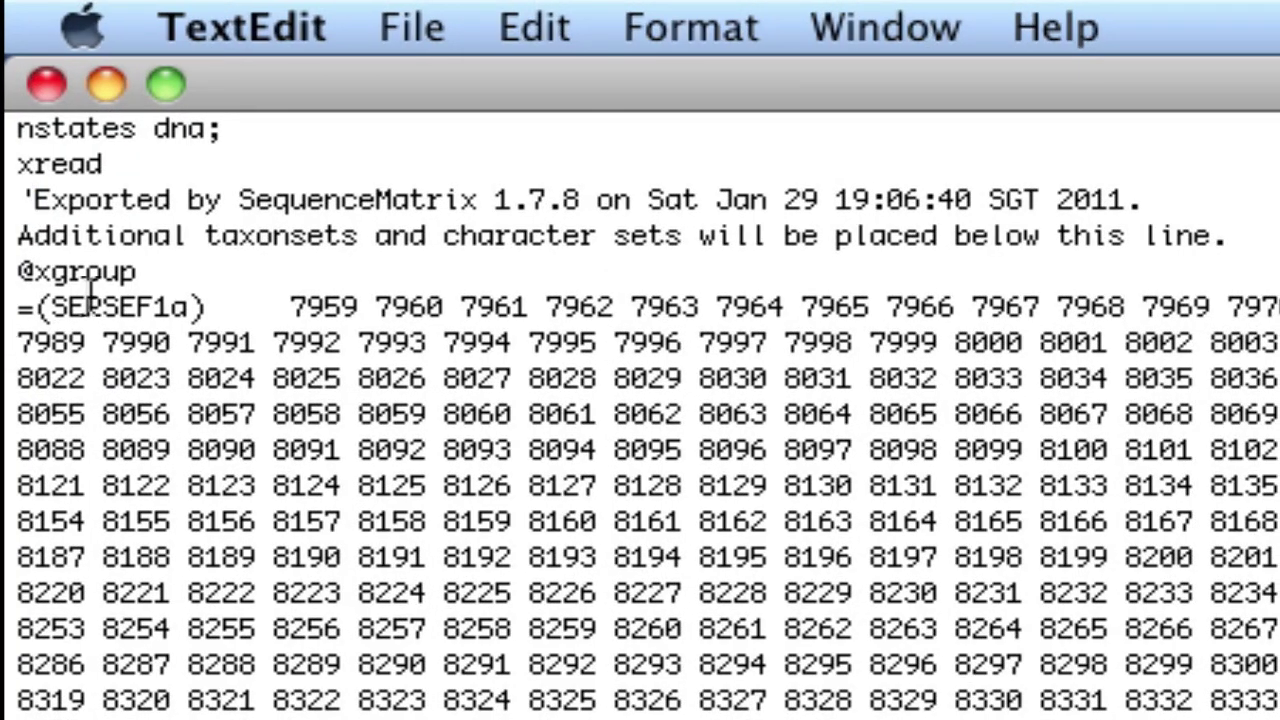
{"action": "double_click", "coordinate": [88, 270]}
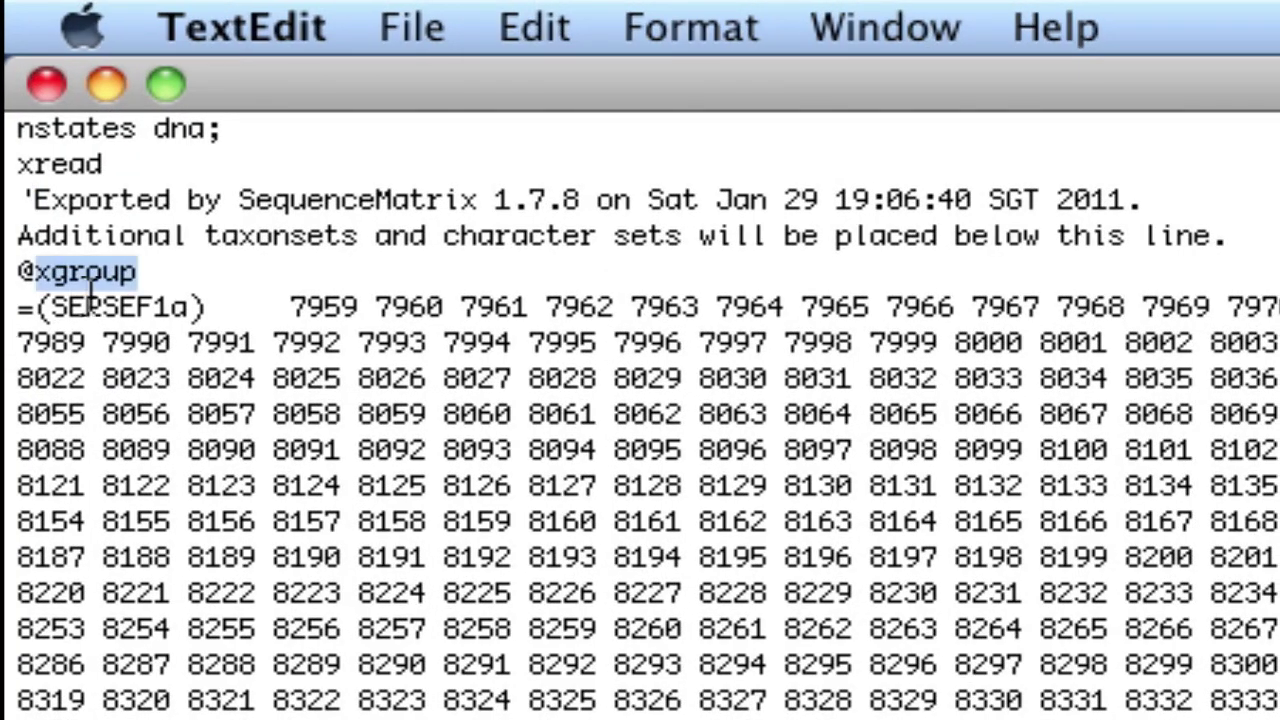
{"action": "double_click", "coordinate": [90, 306]}
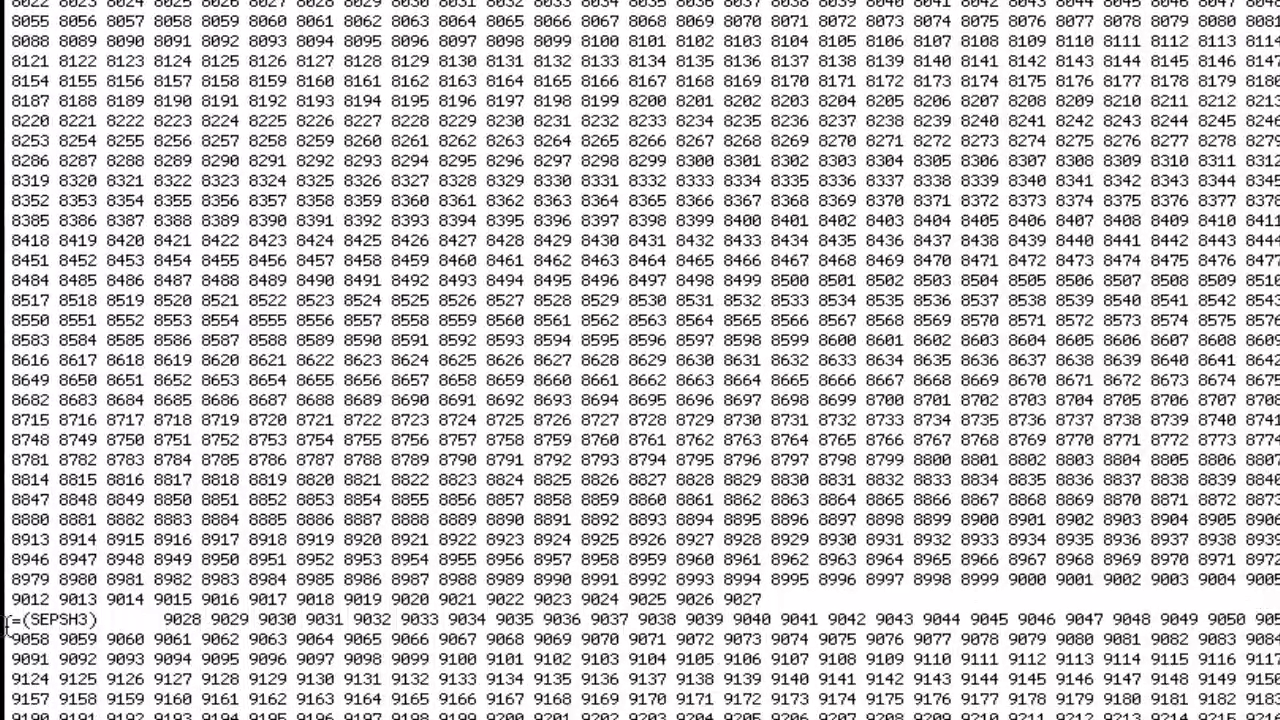
{"action": "double_click", "coordinate": [46, 618]}
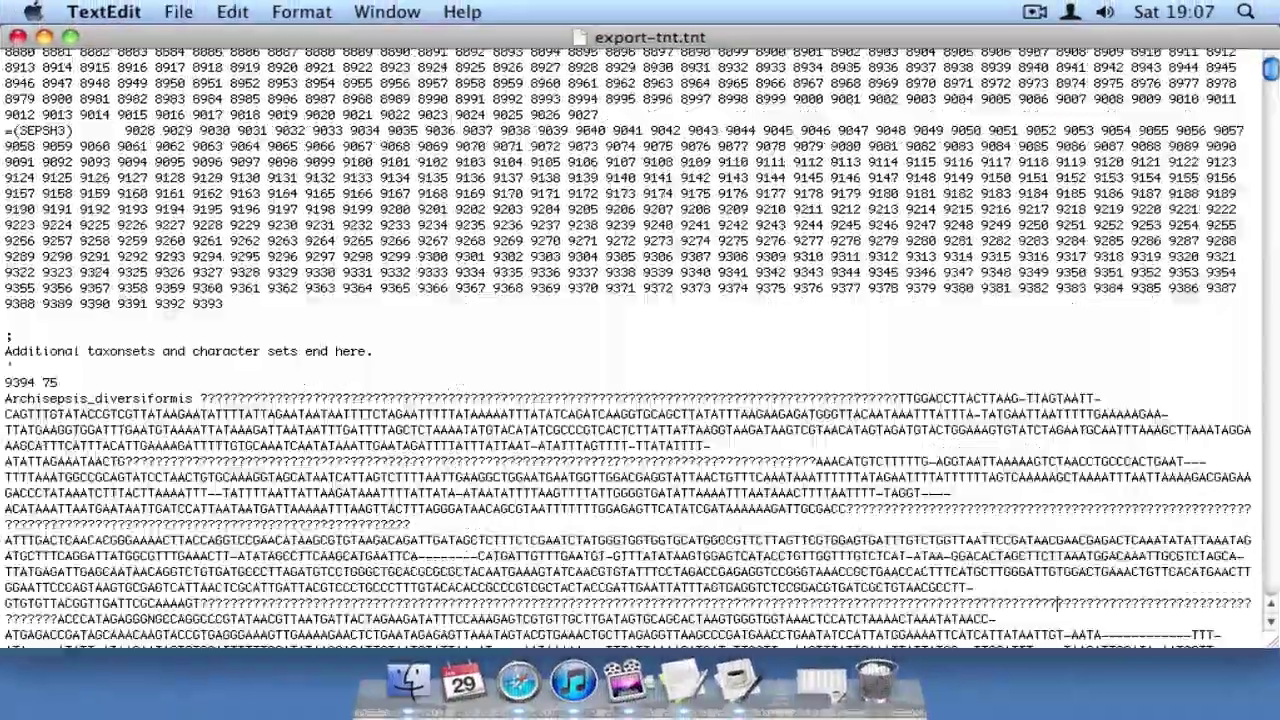
{"action": "key", "text": "super+w"}
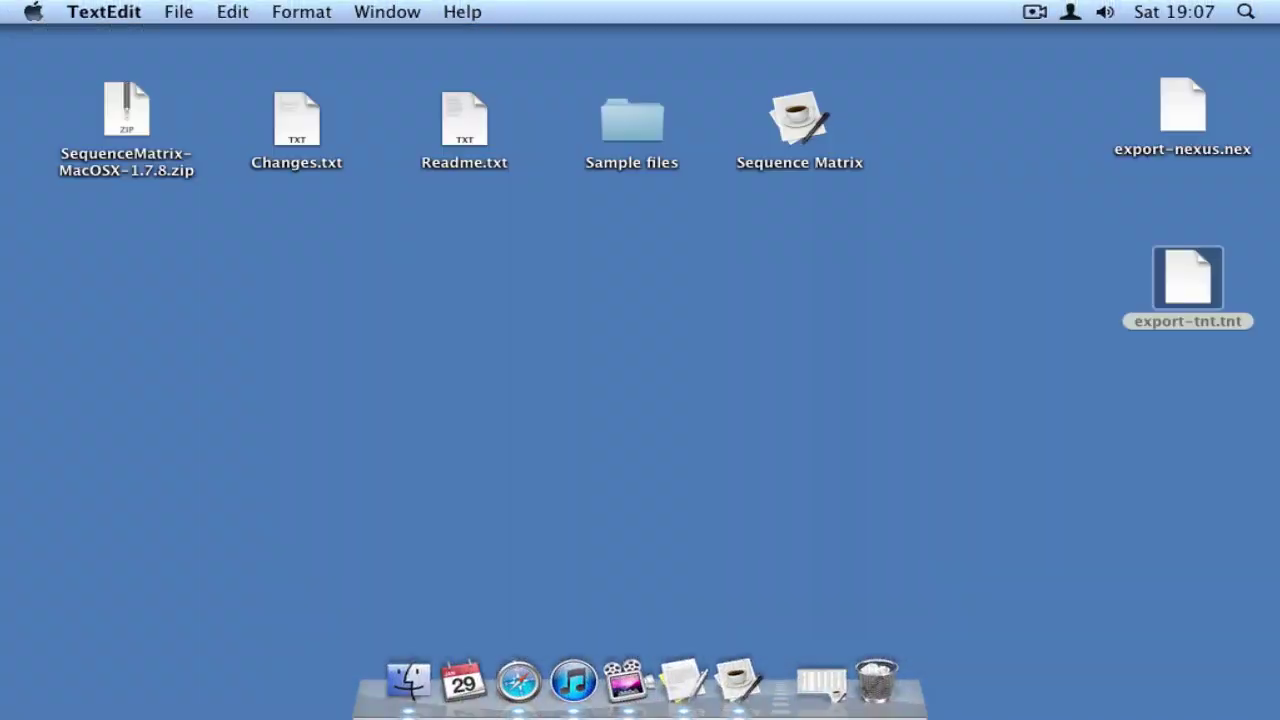